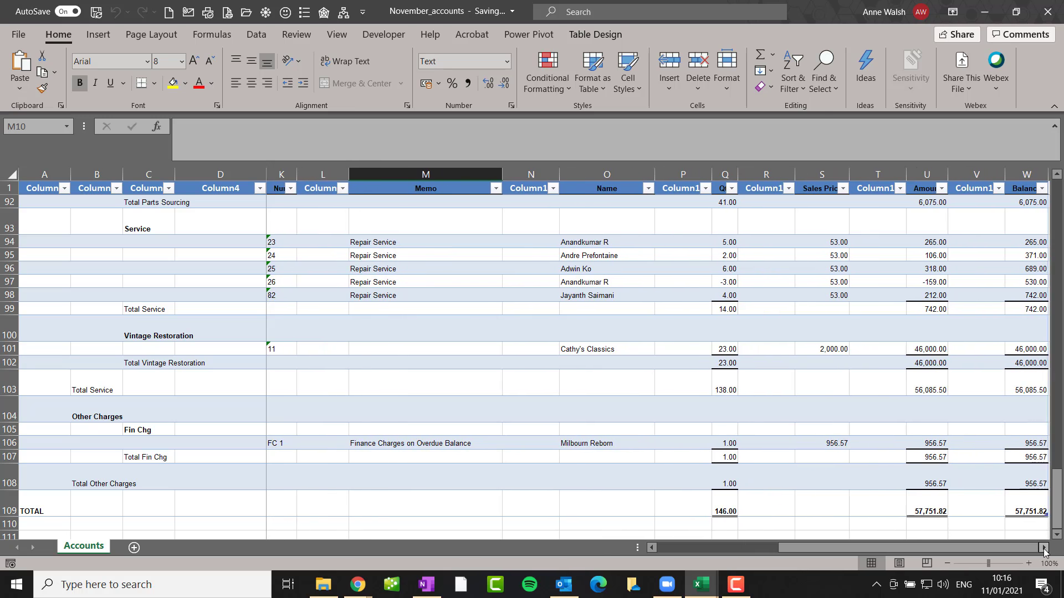
Load the accounts table into the Power Query Editor as a new query.
left_click(1043, 548)
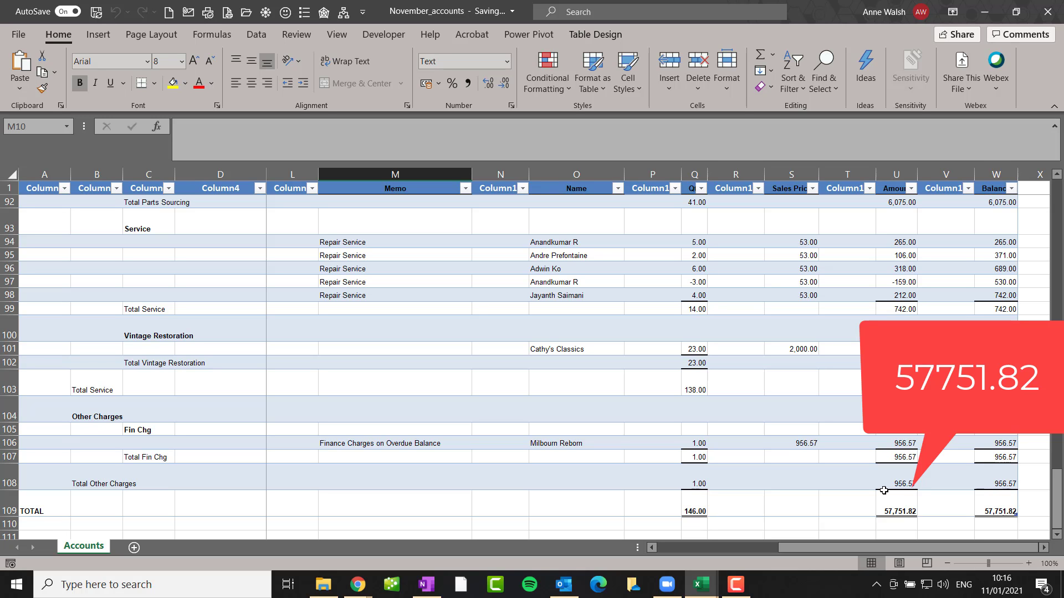
scroll(883, 488, "up", 20)
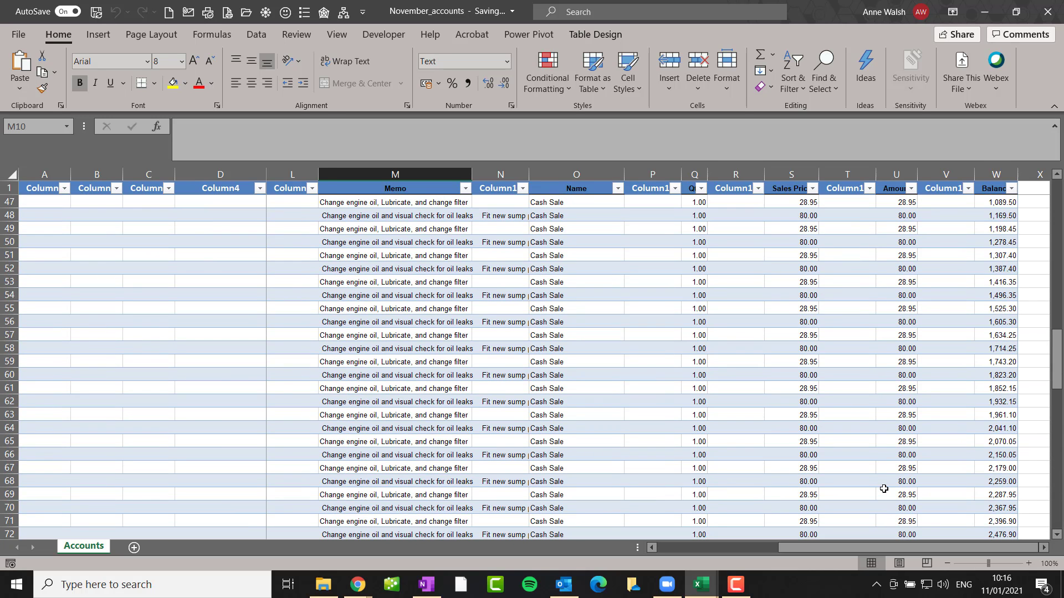
scroll(883, 488, "up", 9)
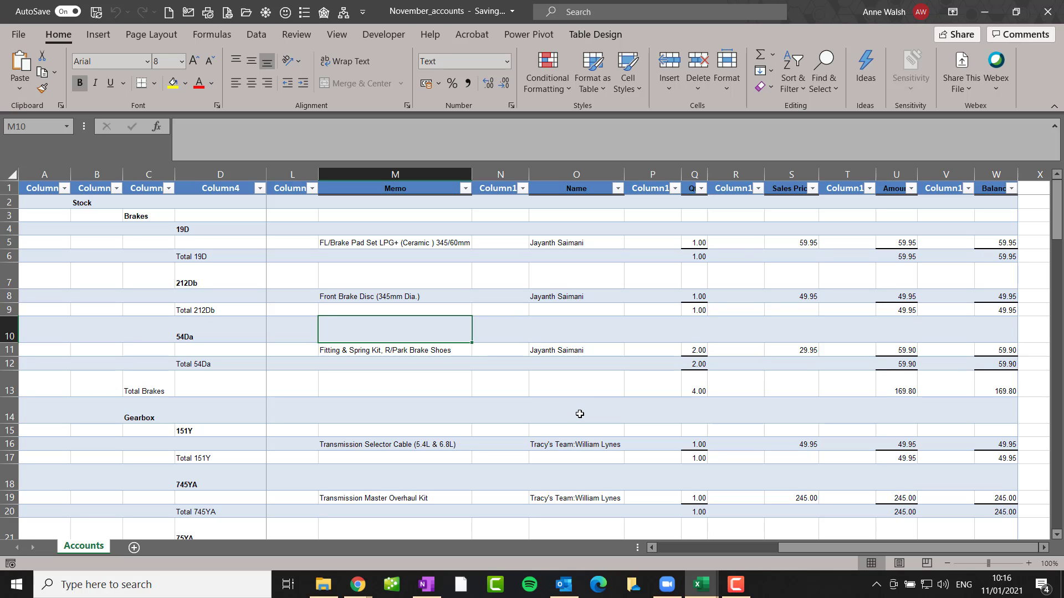
left_click_drag(794, 550, 629, 549)
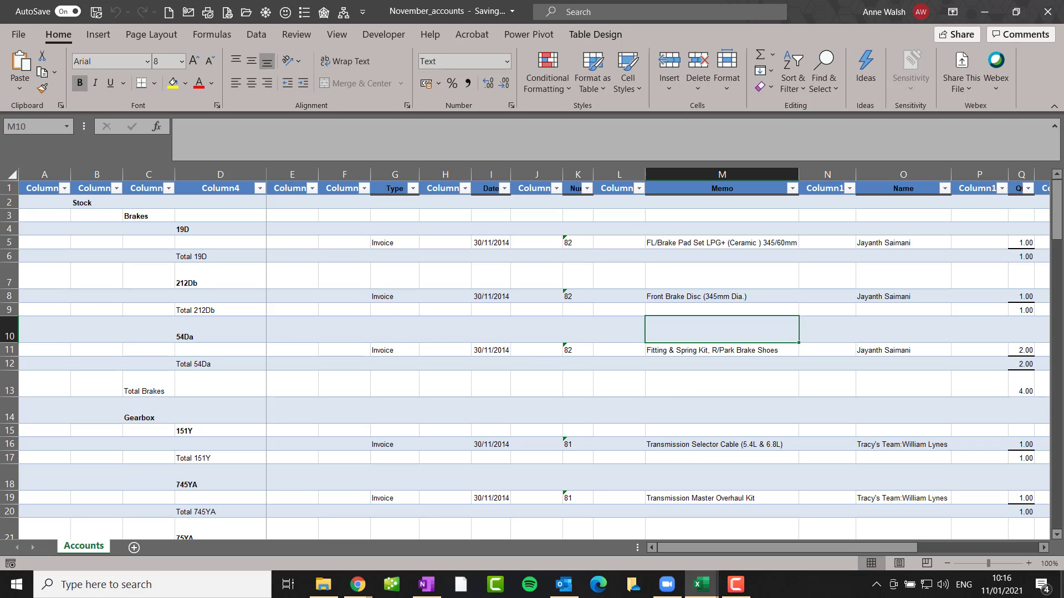
left_click(292, 237)
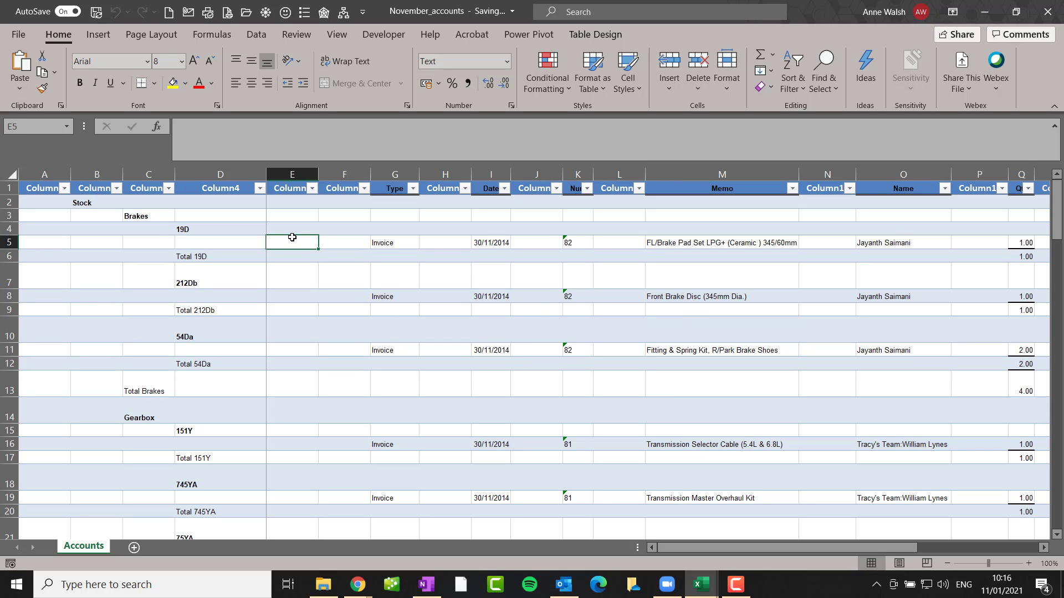
left_click(91, 40)
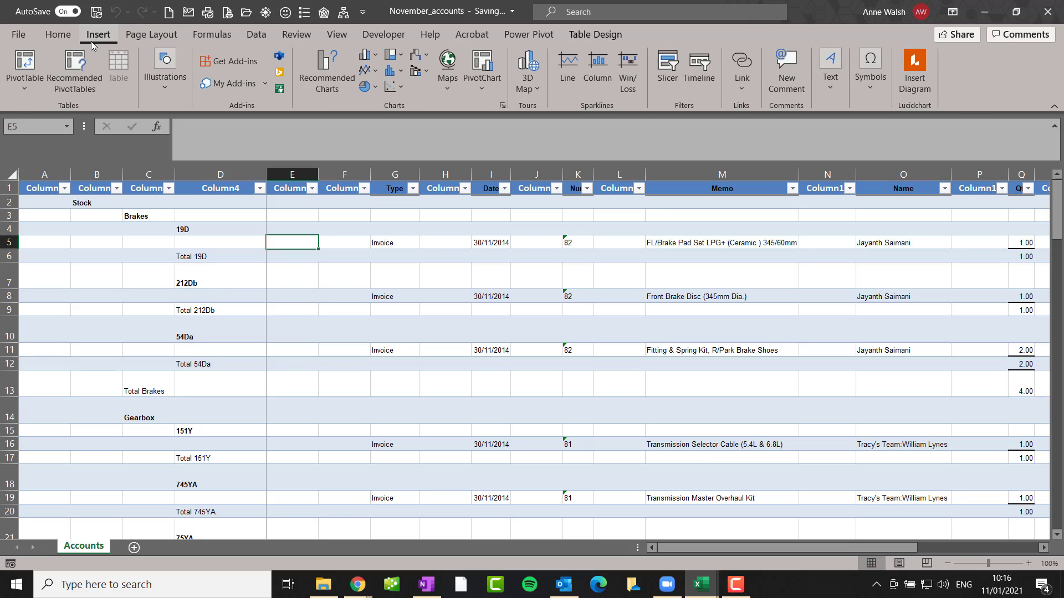
left_click(191, 212)
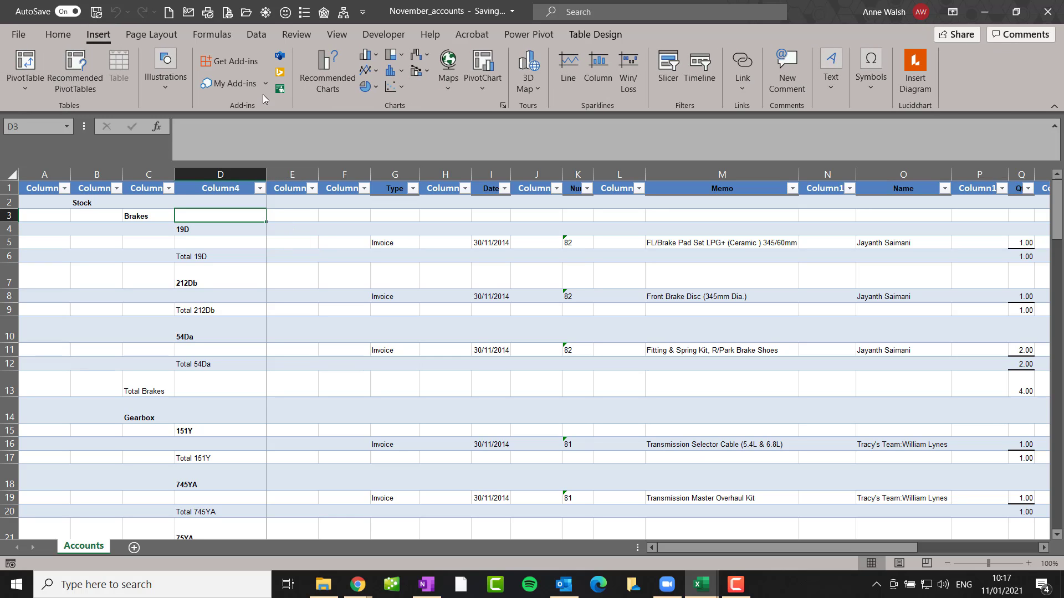
left_click(255, 37)
left_click(82, 89)
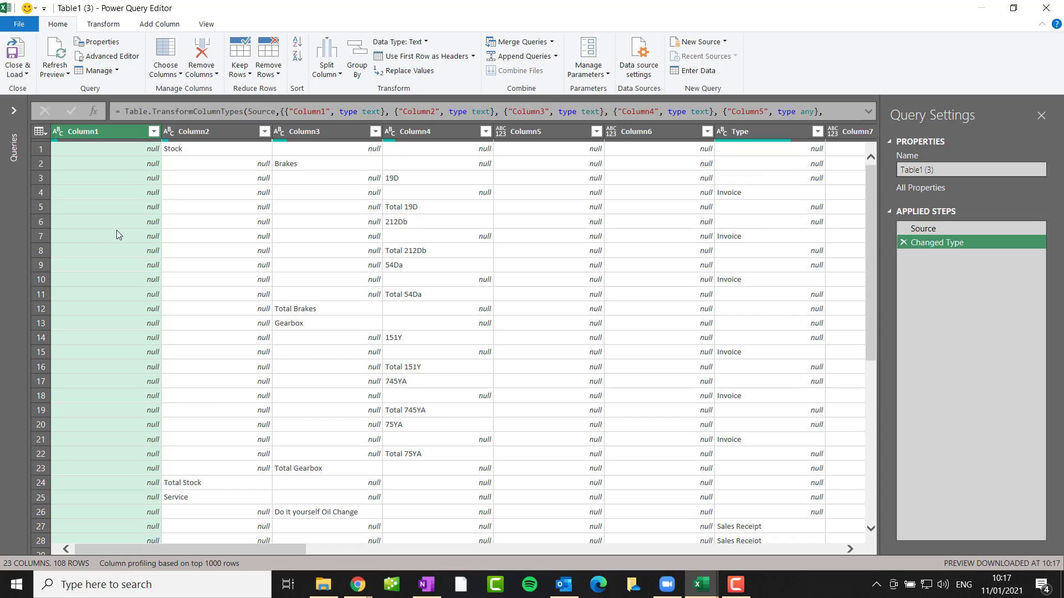
Examine the query rows and check the filter values of Column5, Column6 and Column7 for any data.
scroll(117, 231, "down", 7)
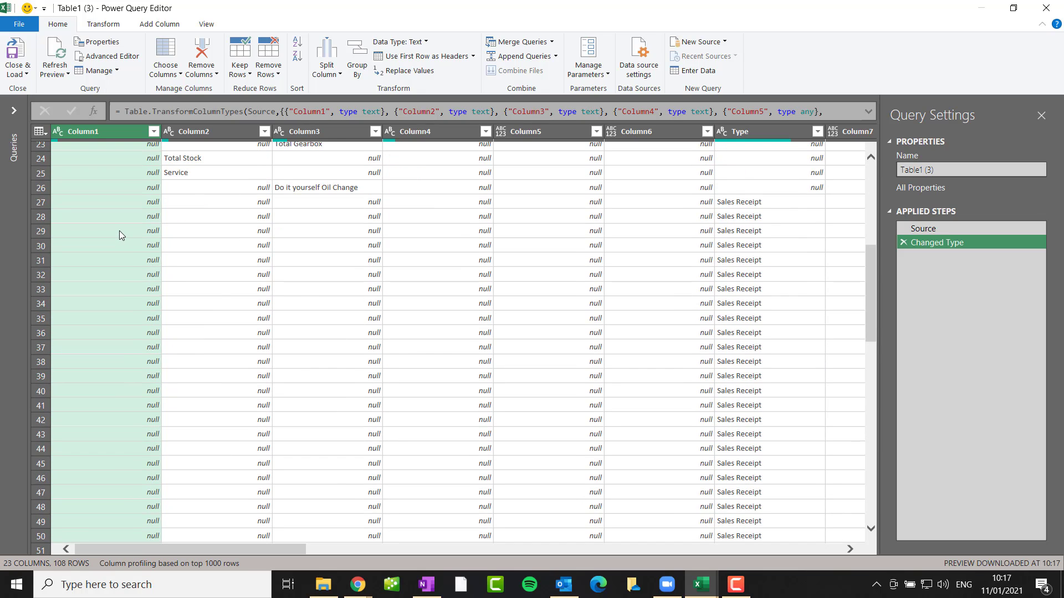
scroll(118, 231, "up", 7)
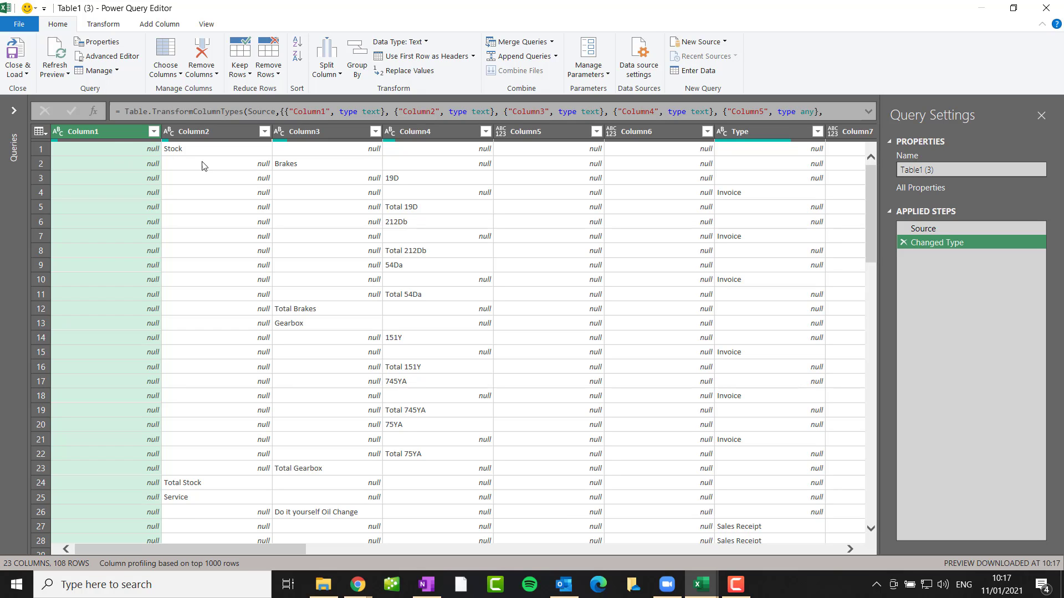
left_click(596, 132)
left_click(596, 132)
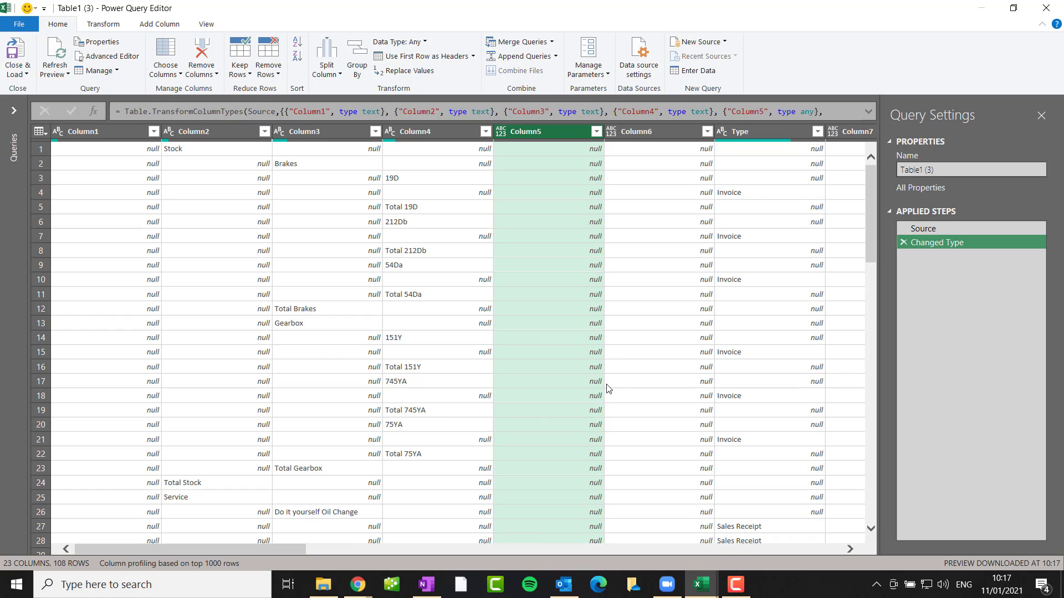
left_click_drag(298, 549, 364, 549)
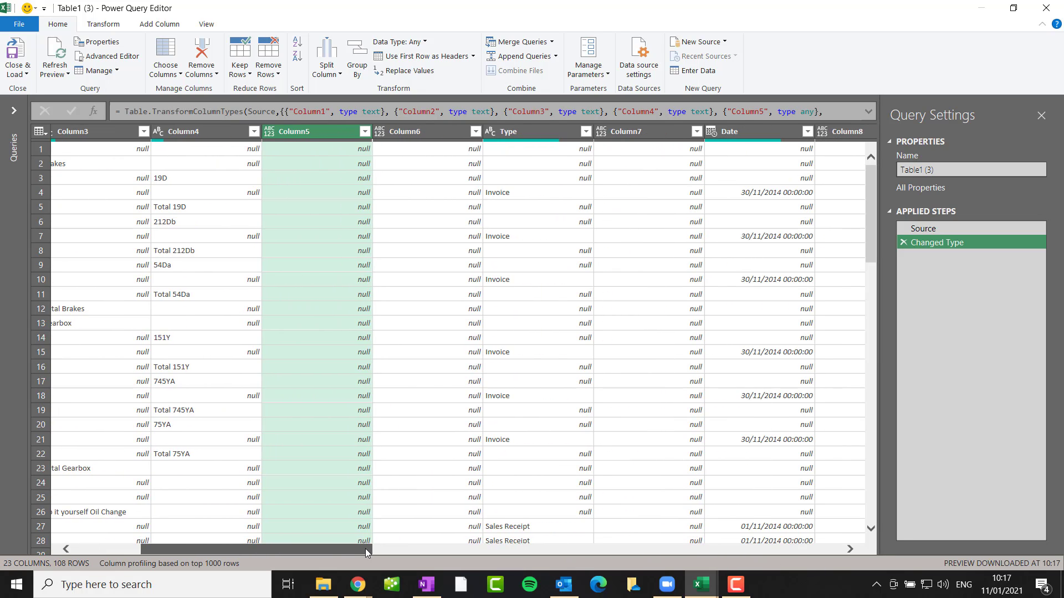
left_click(476, 132)
left_click(476, 133)
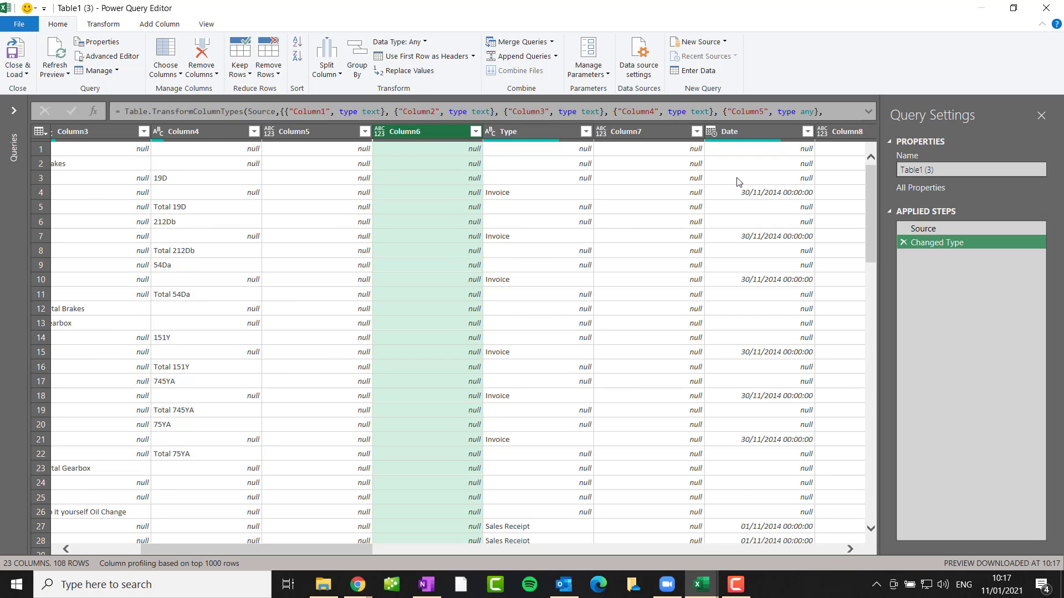
left_click(696, 131)
left_click(695, 136)
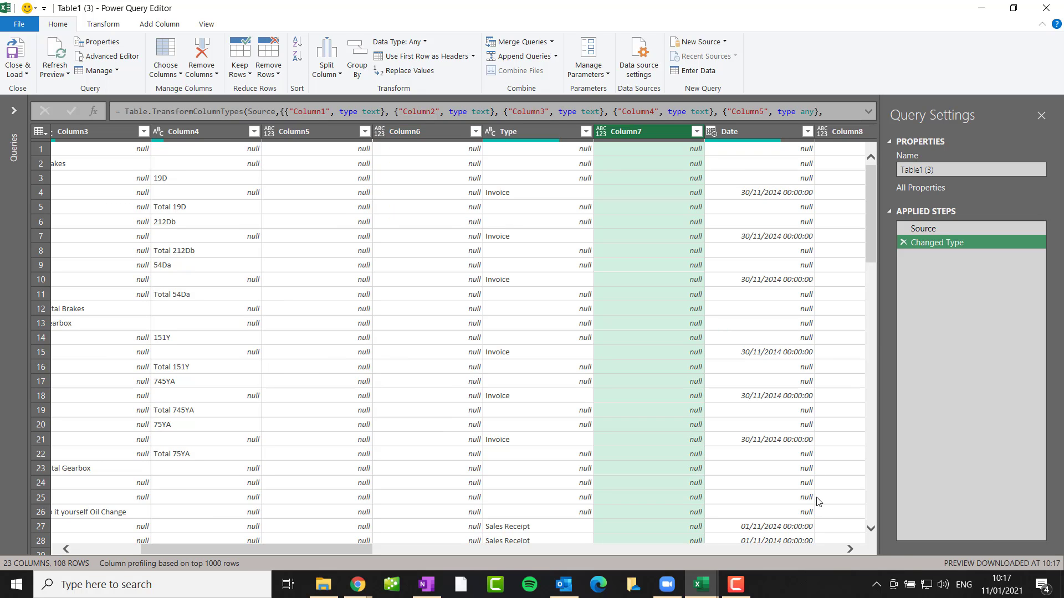
Check the filter values of Column8, Column9 and Column10 for any data.
left_click(850, 549)
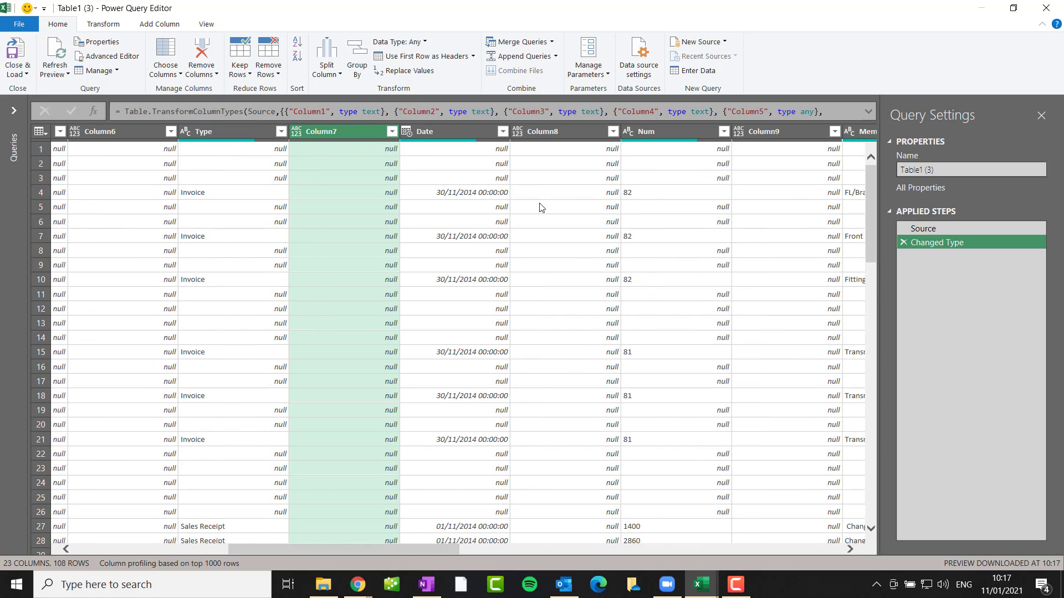
left_click(613, 132)
left_click(786, 288)
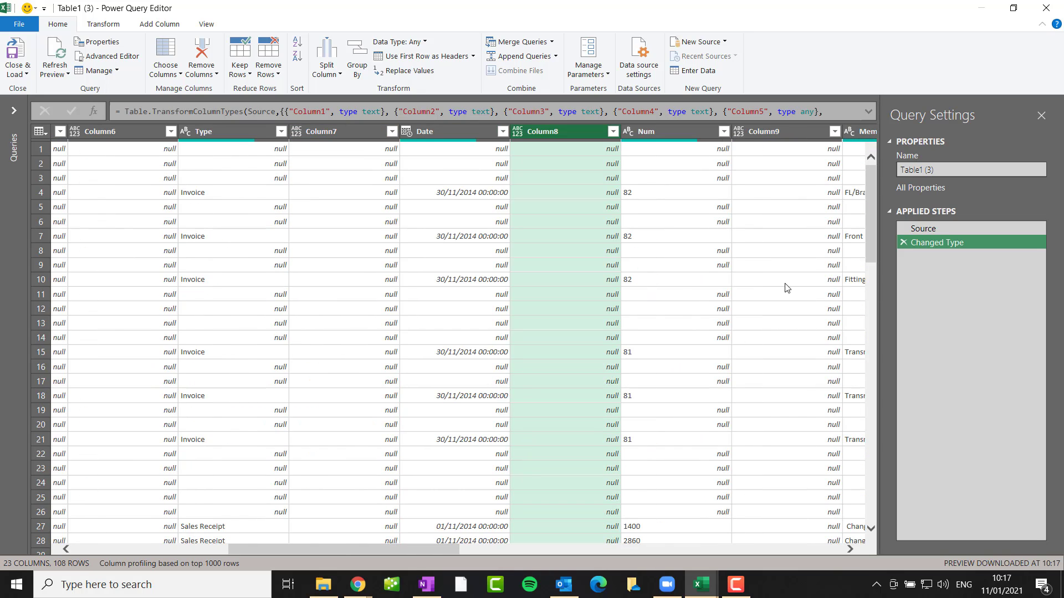
left_click(850, 549)
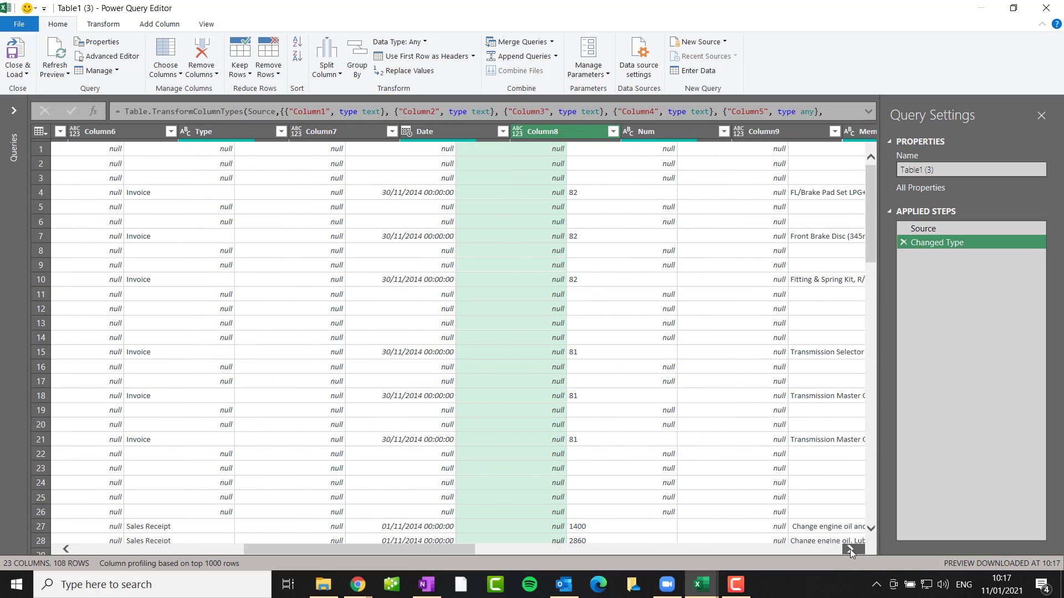
left_click(631, 132)
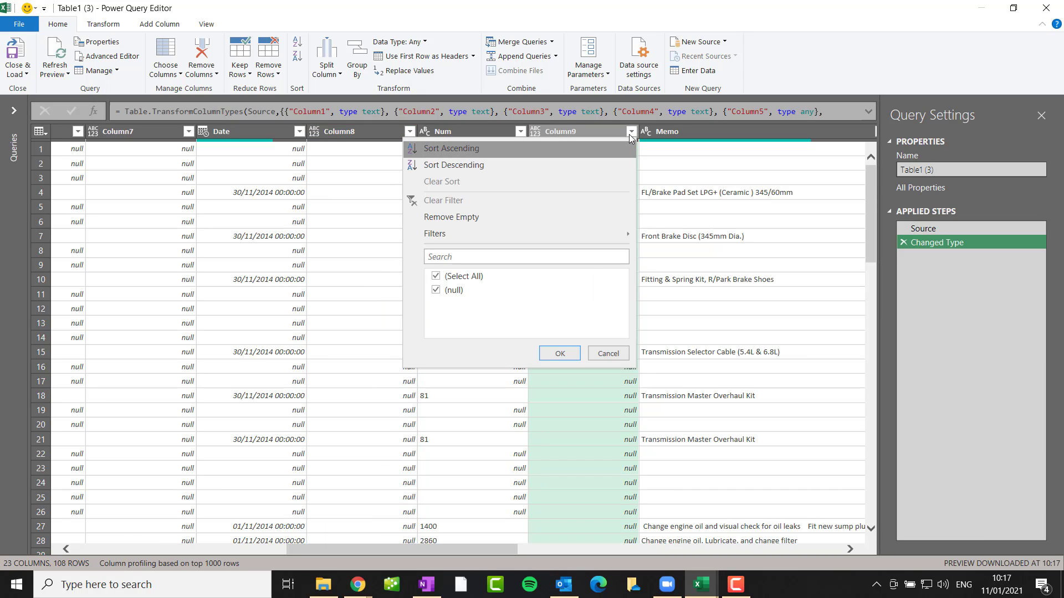
left_click(850, 549)
left_click(850, 549)
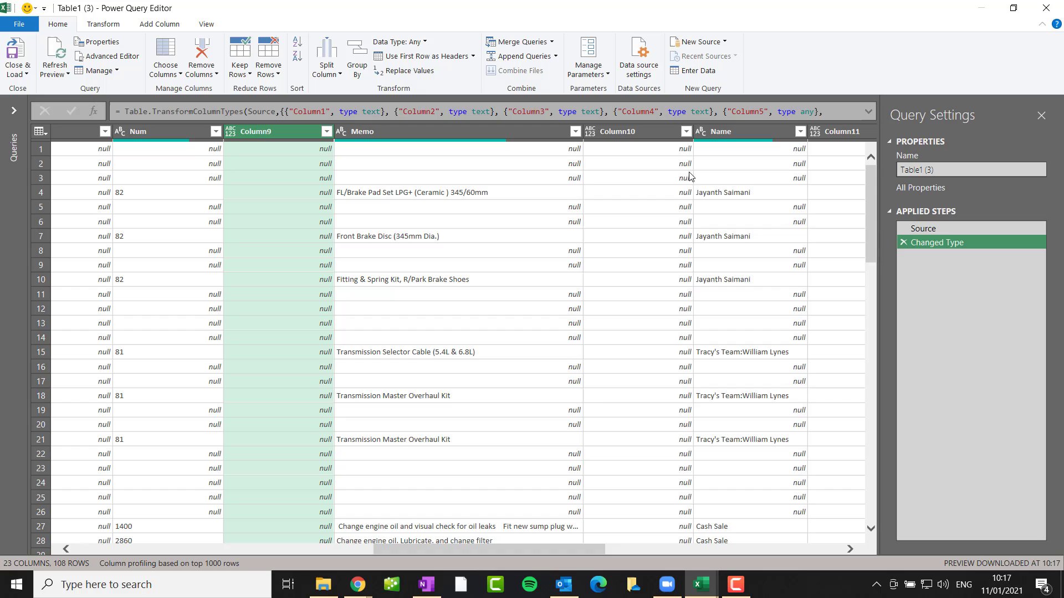
left_click(686, 132)
left_click(795, 409)
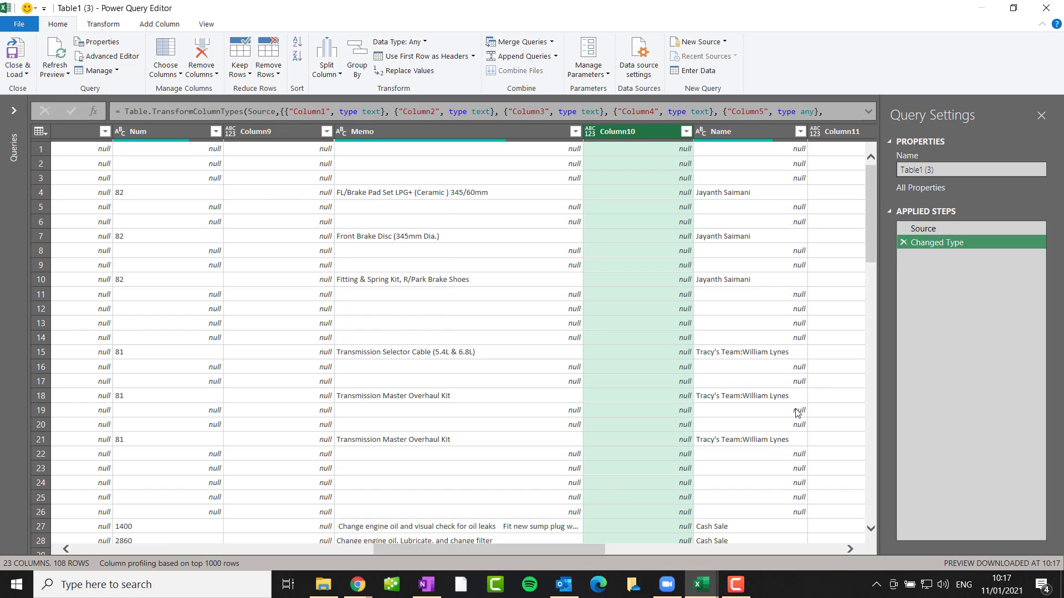
Check the filter values of Column11, Column12, Column13 and Column14 for any data.
left_click(850, 549)
left_click(850, 549)
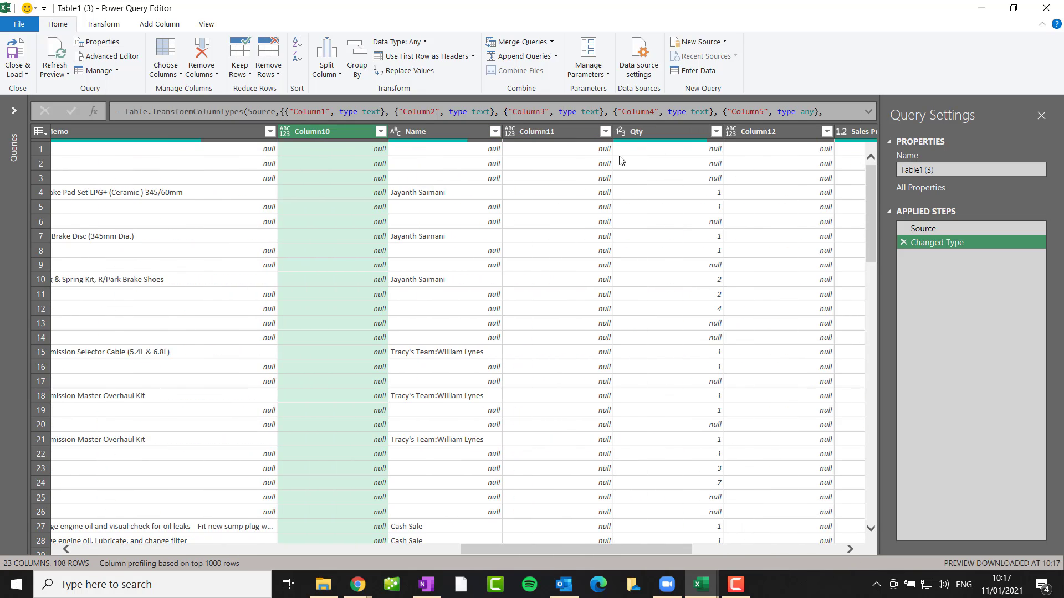
left_click(605, 132)
left_click(748, 233)
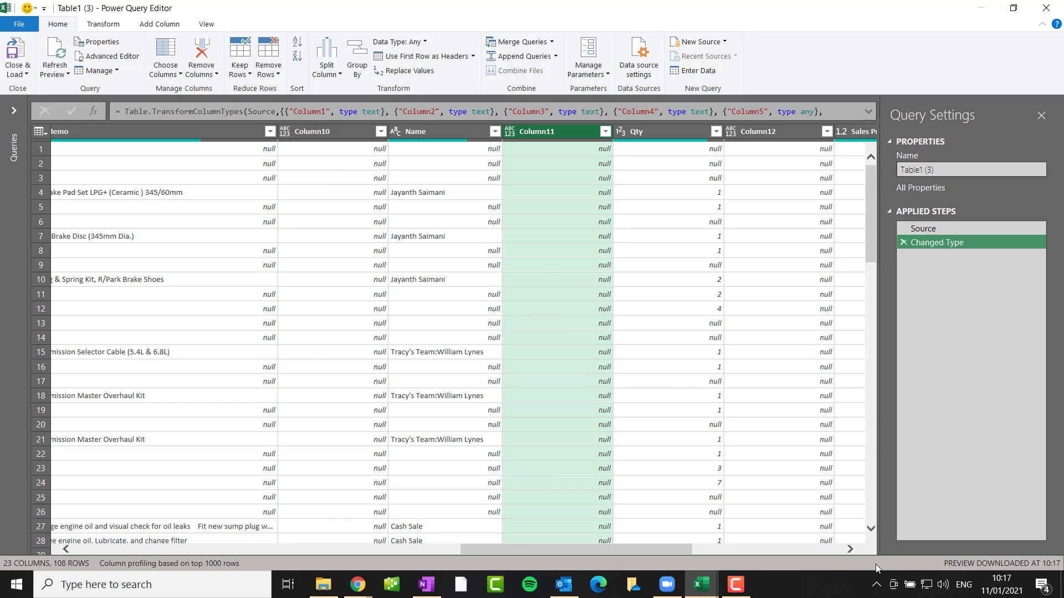
left_click(851, 550)
left_click(851, 549)
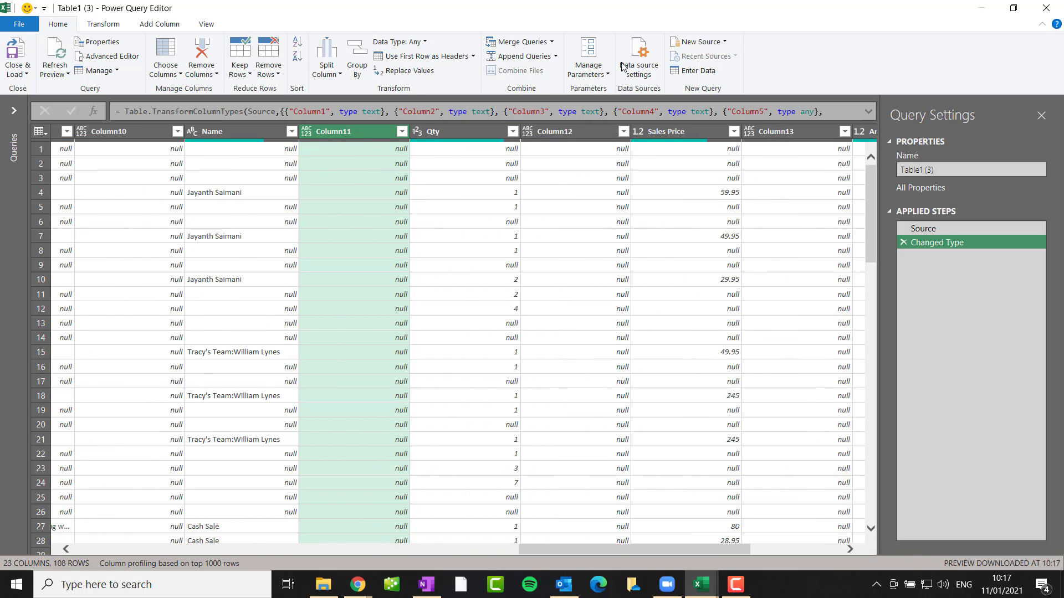
left_click(623, 133)
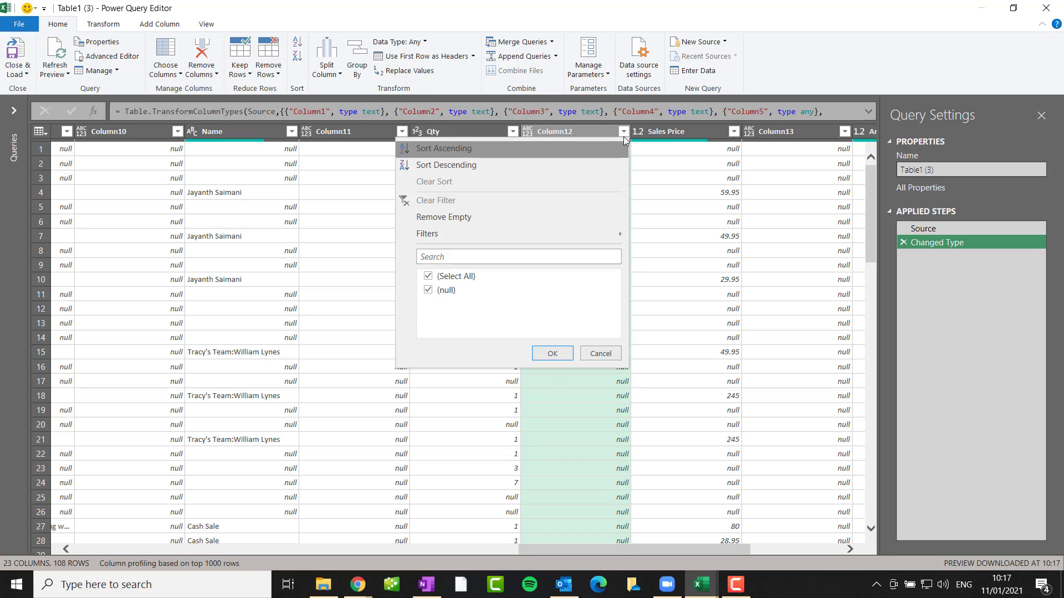
left_click(703, 221)
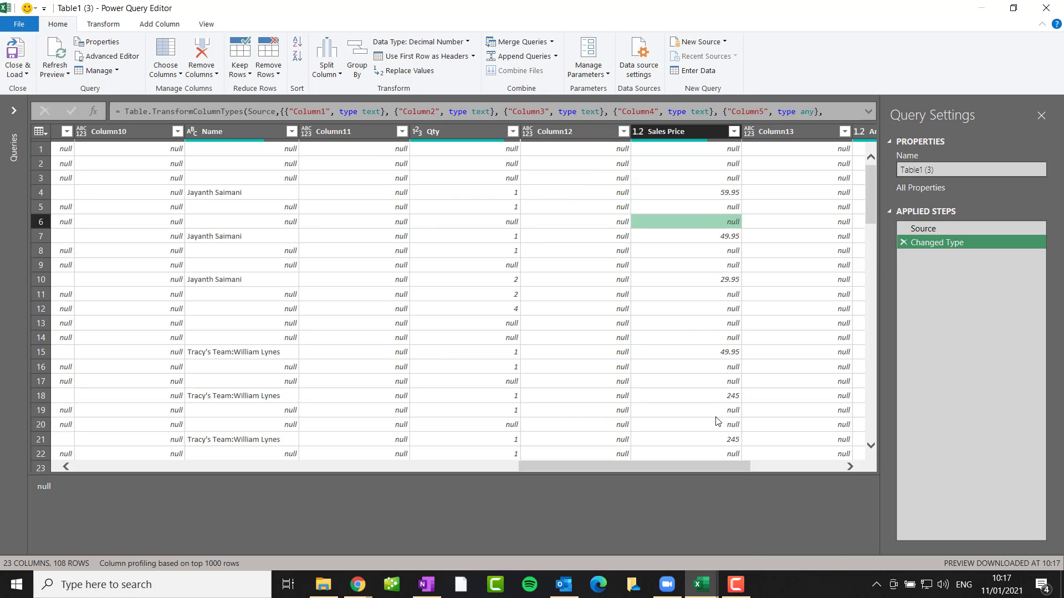
left_click(844, 133)
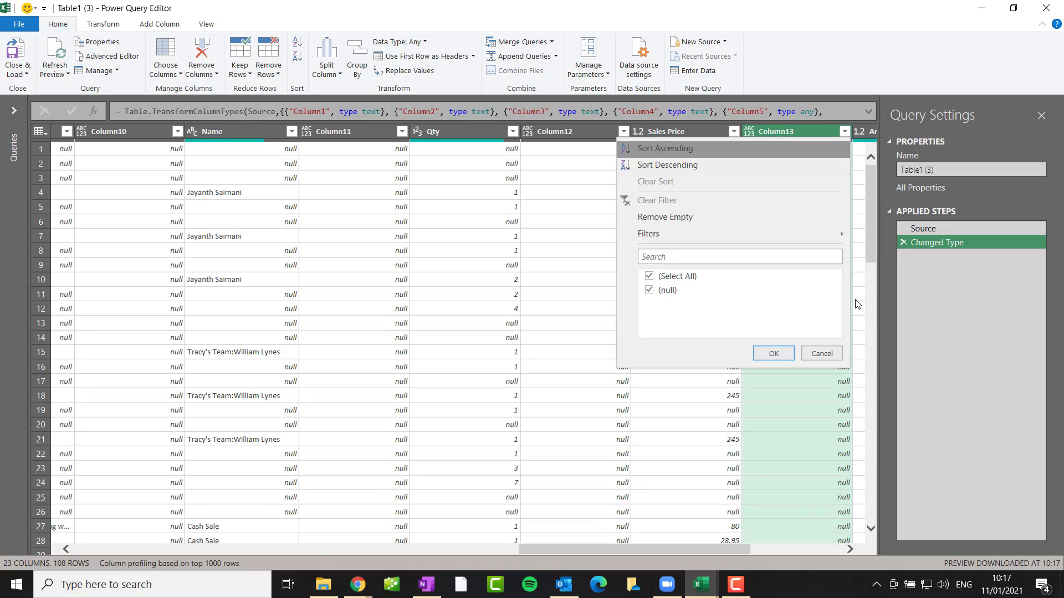
left_click(826, 356)
left_click_drag(853, 550, 853, 550)
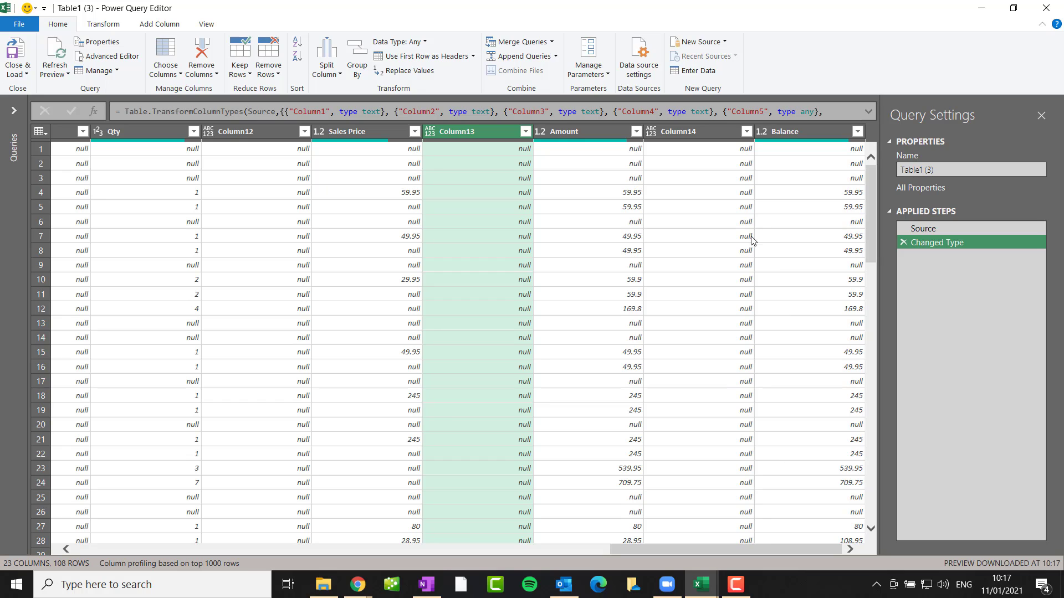
left_click(747, 132)
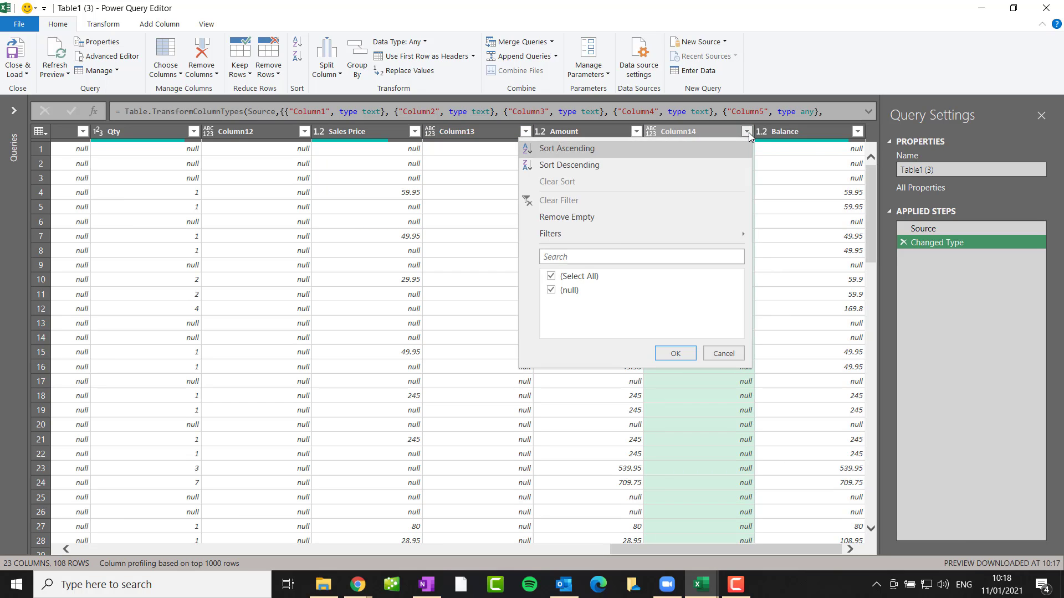
left_click(747, 132)
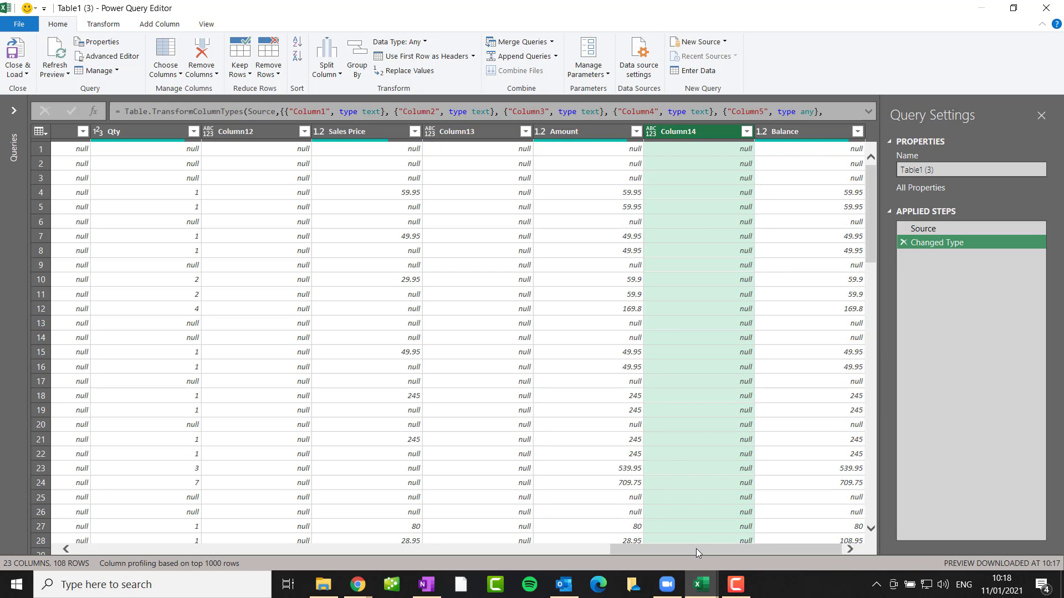
Remove Column1, Column5 through Column14 and the Balance column from the query in one operation.
left_click_drag(696, 549, 62, 549)
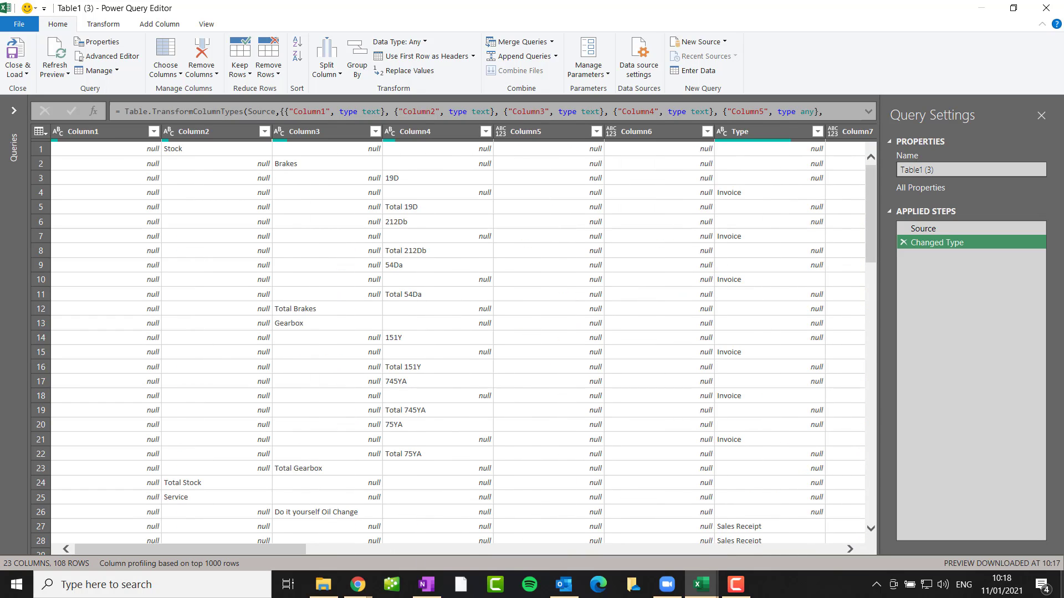
left_click(92, 133)
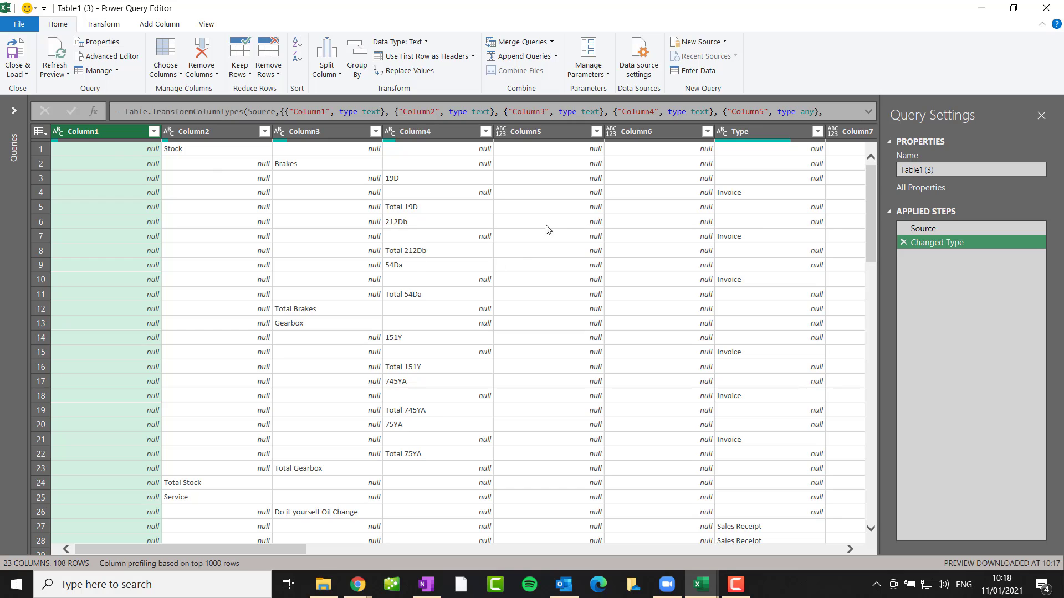
left_click(555, 136, "ctrl")
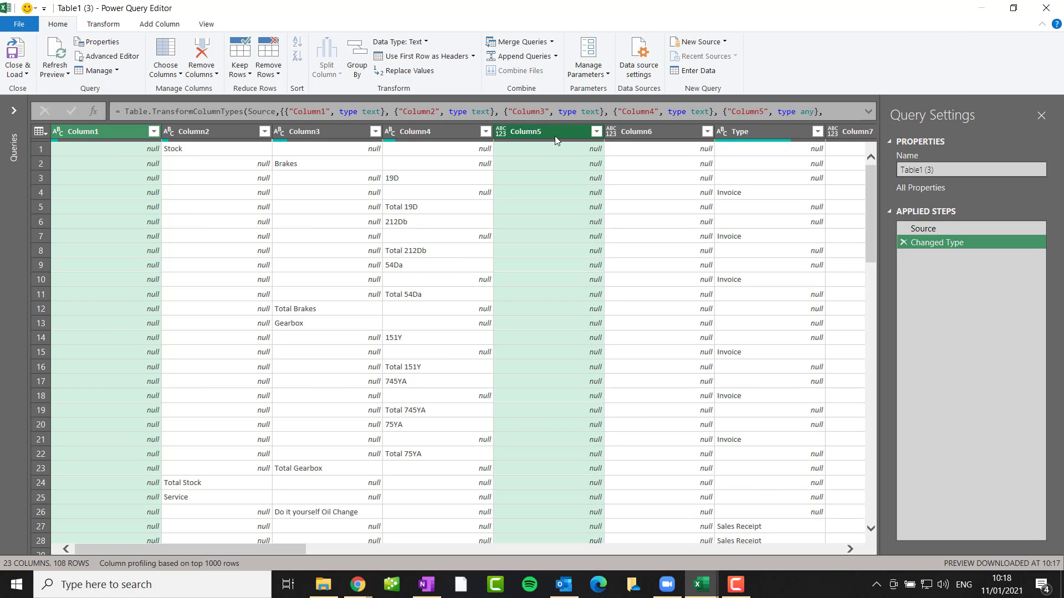
left_click(656, 137, "ctrl")
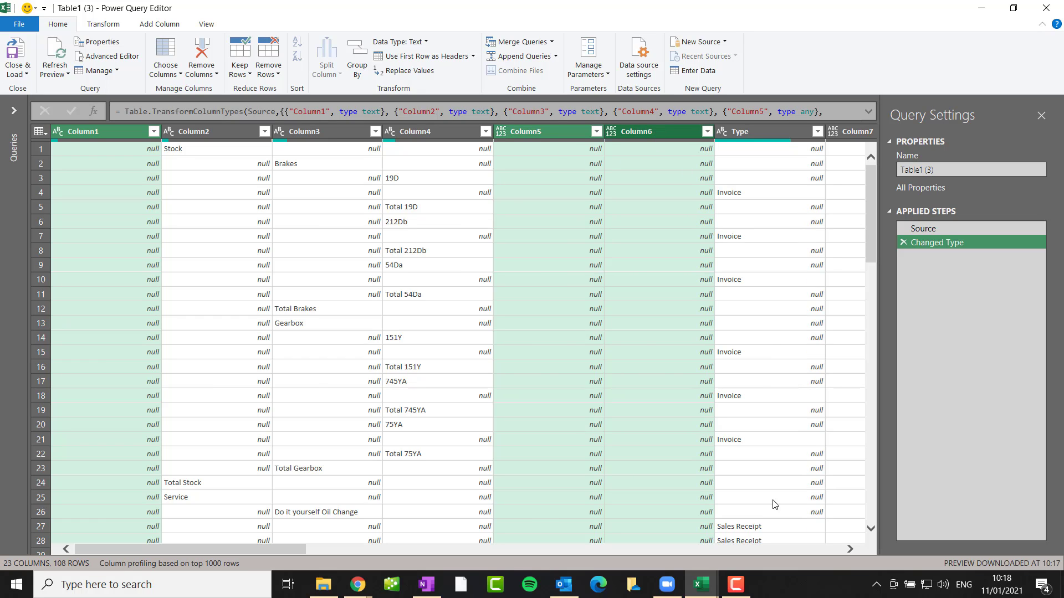
left_click(851, 550)
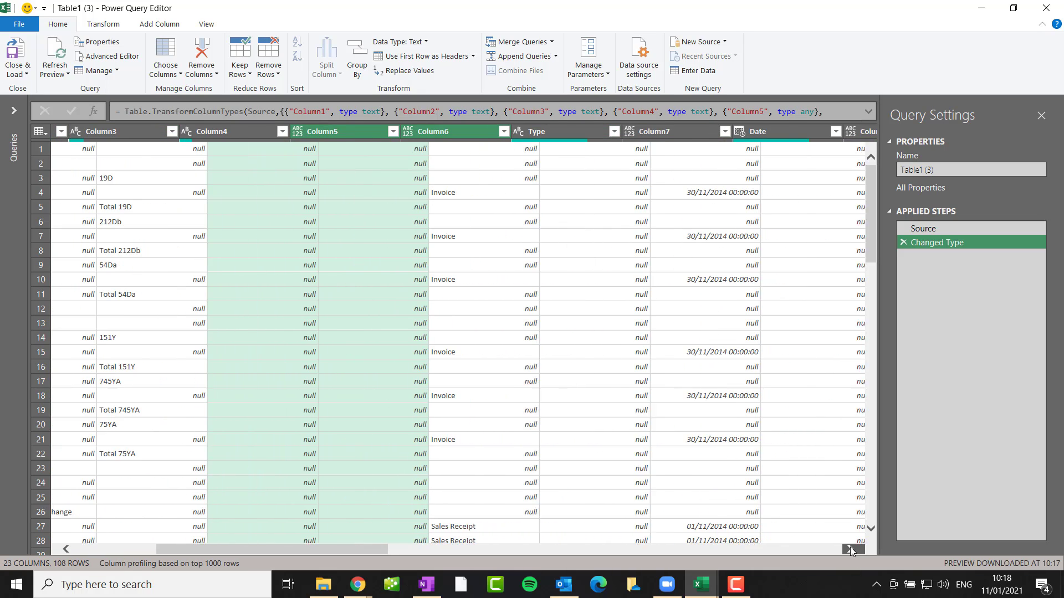
left_click(594, 133, "ctrl")
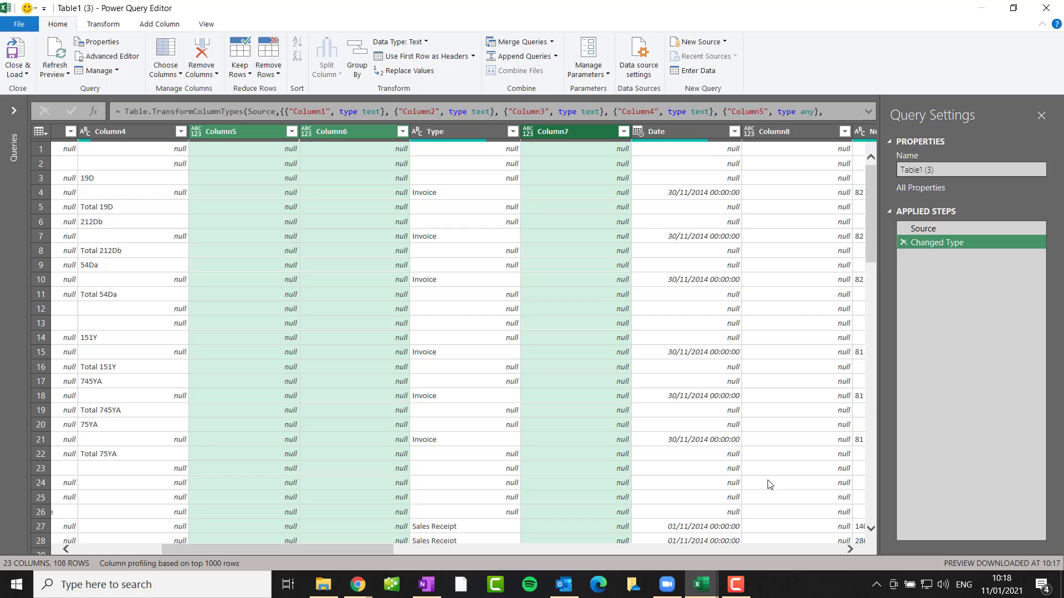
left_click(851, 550)
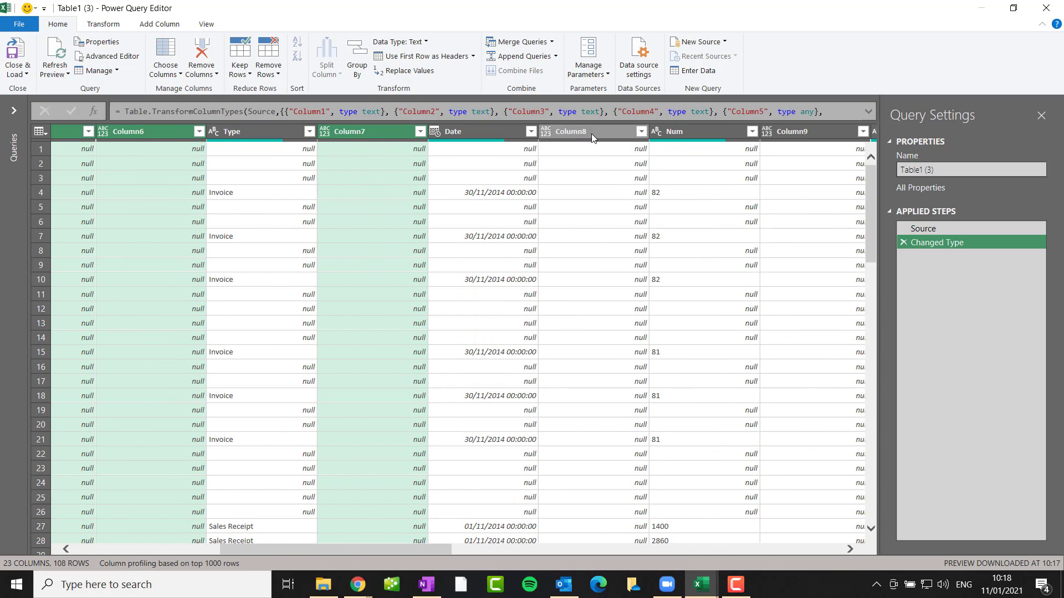
left_click(590, 134, "ctrl")
left_click(808, 133, "ctrl")
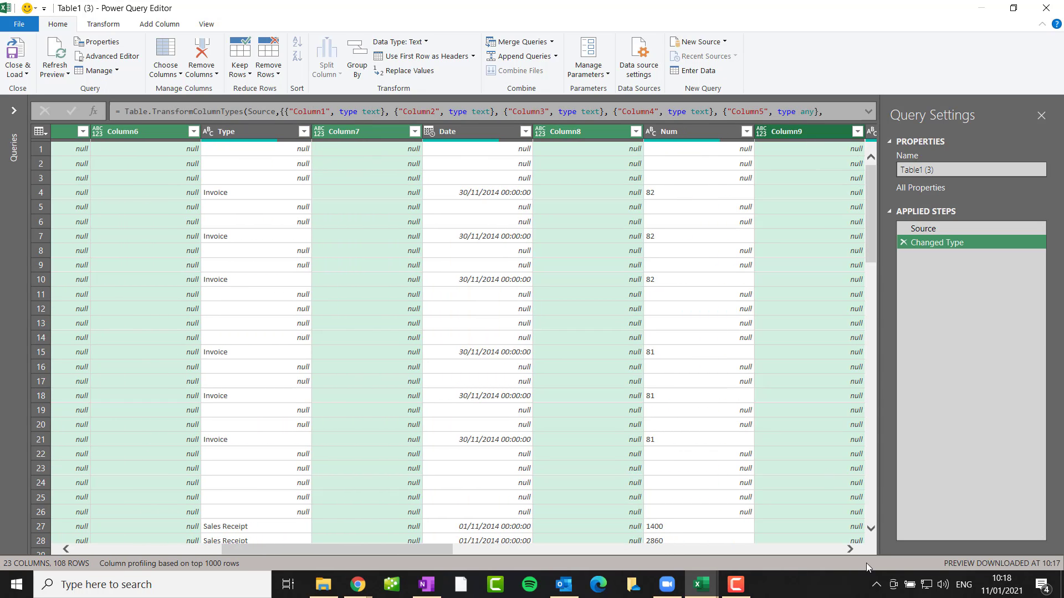
left_click(850, 550)
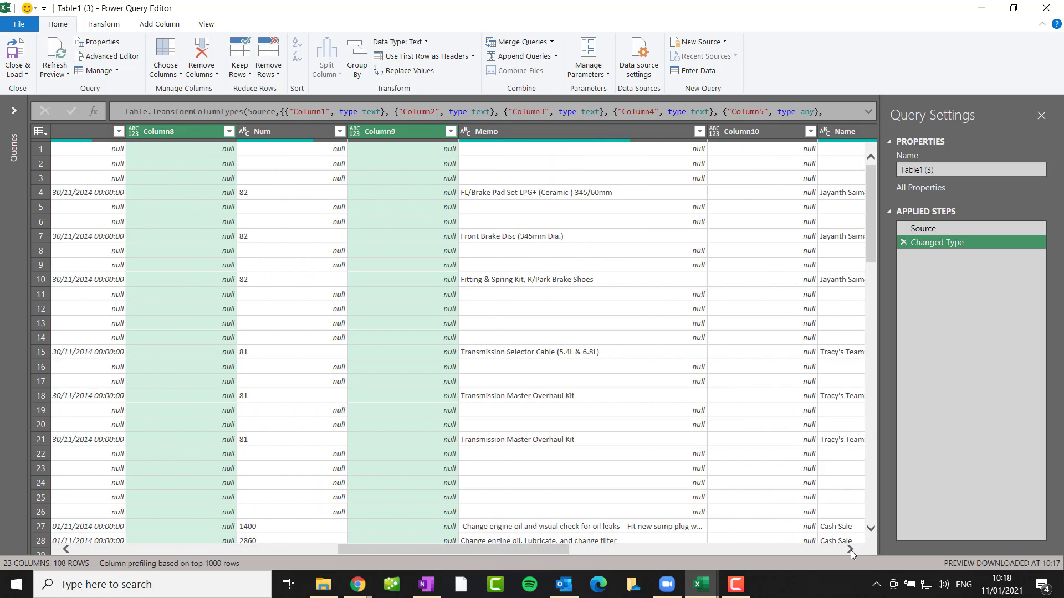
left_click(576, 134, "ctrl")
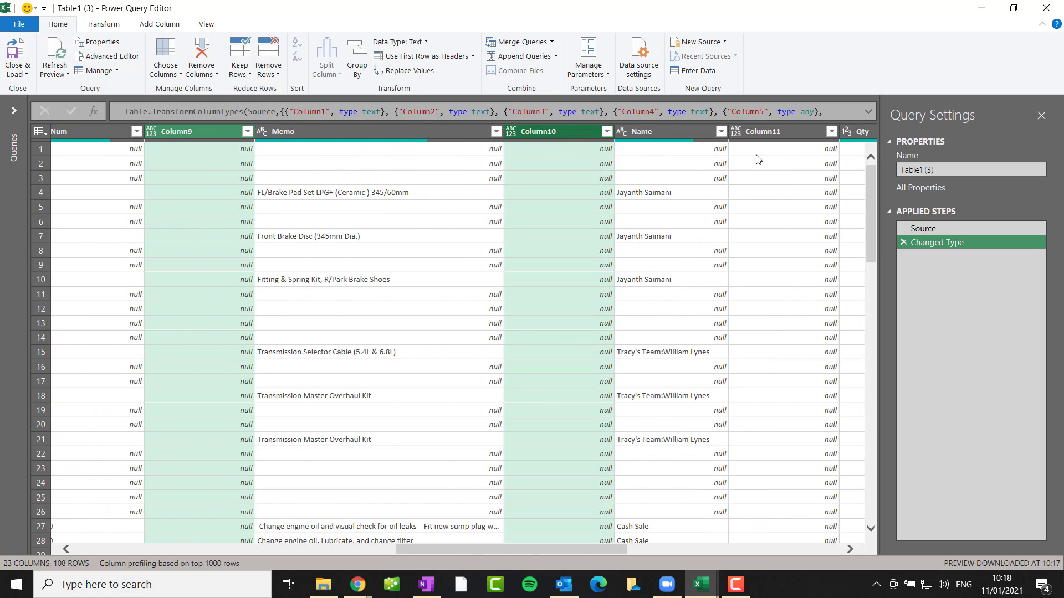
left_click(775, 133, "ctrl")
left_click(852, 551)
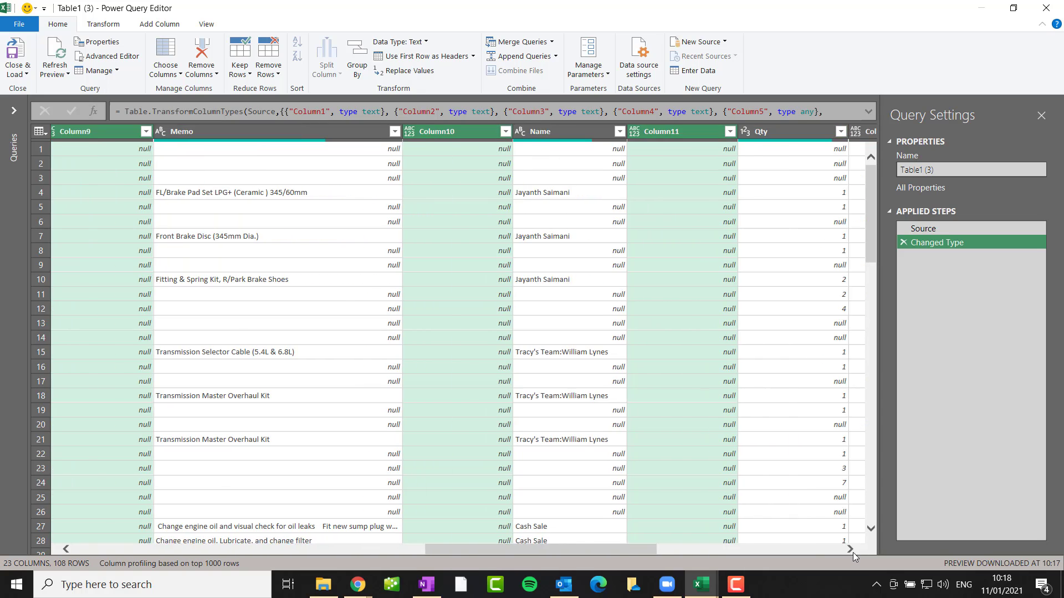
left_click(602, 135, "ctrl")
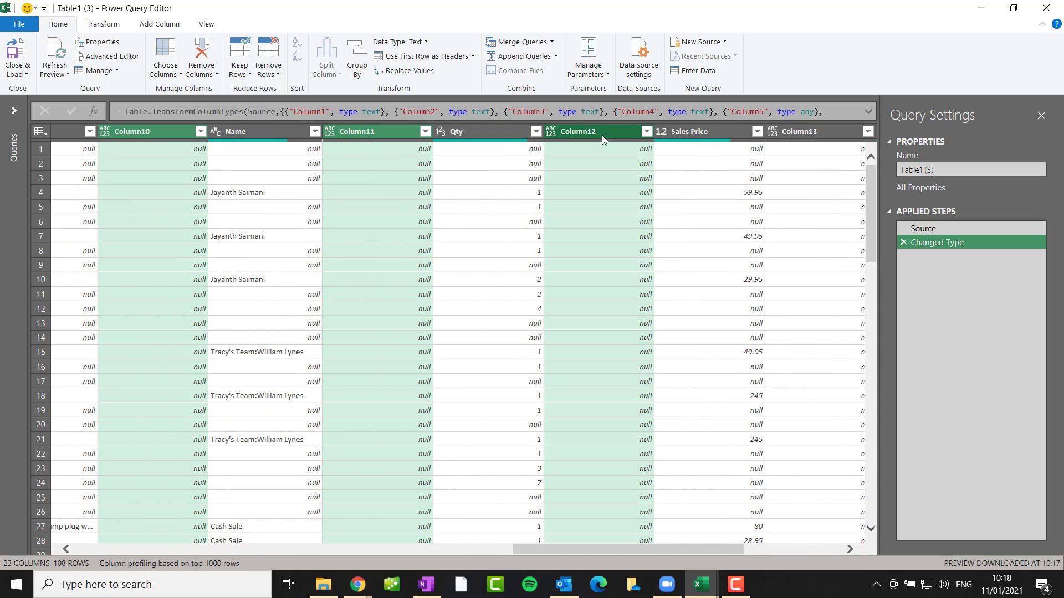
left_click(849, 548)
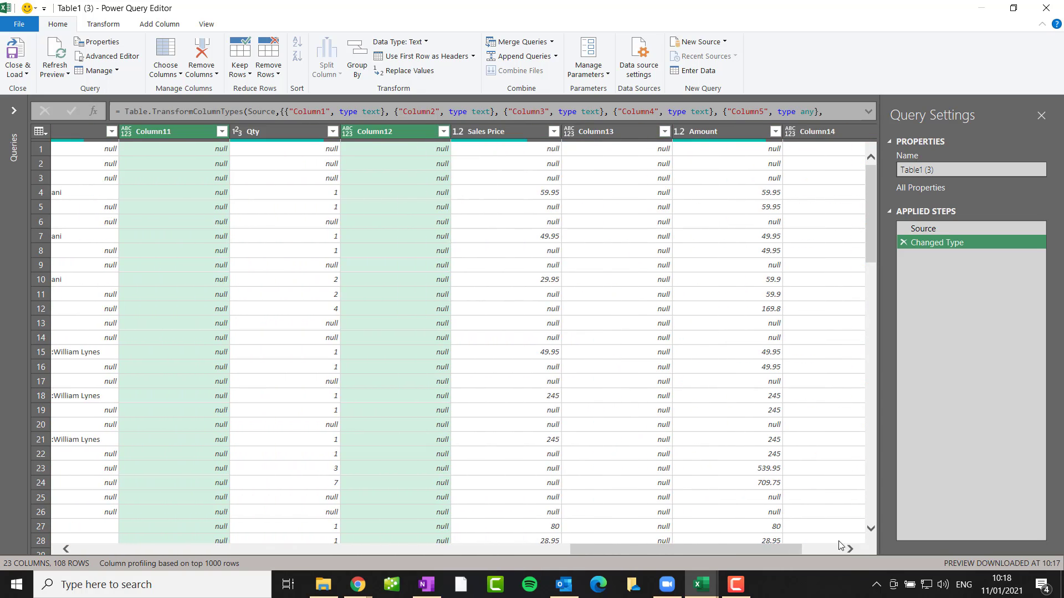
left_click(623, 135, "ctrl")
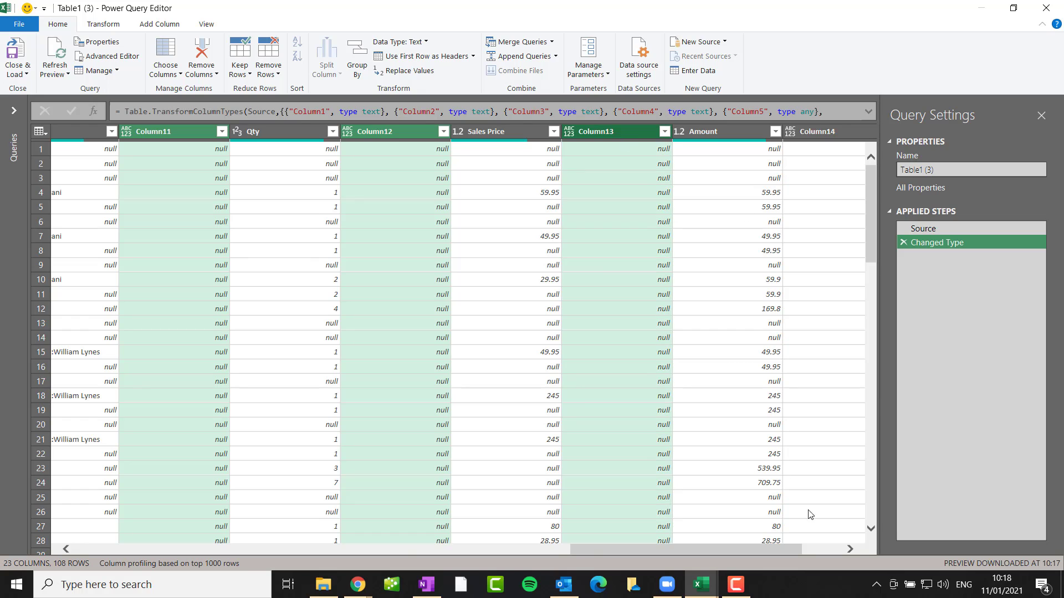
left_click(849, 551)
left_click(697, 136, "ctrl")
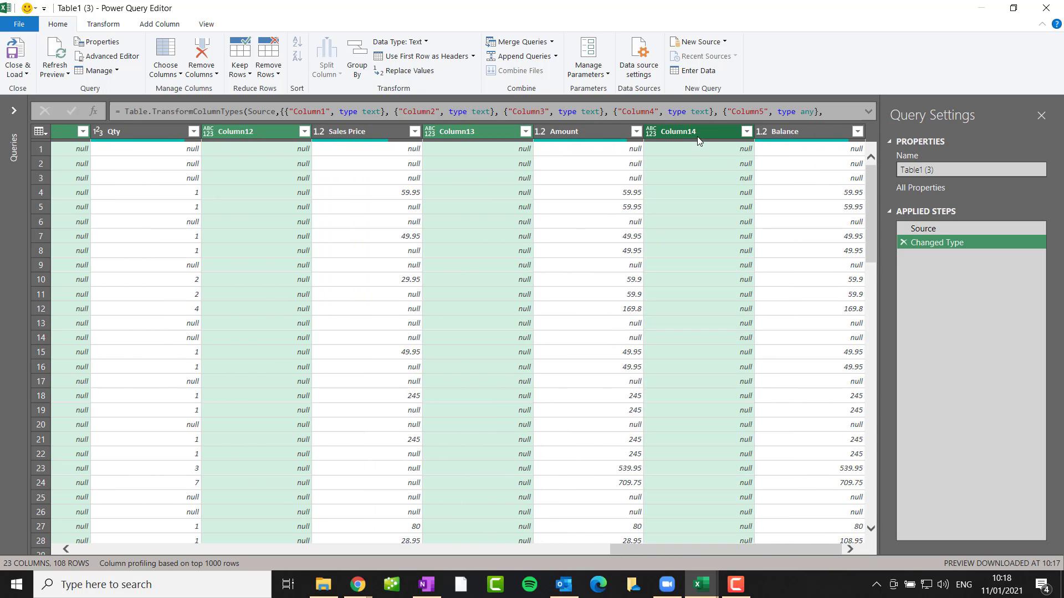
left_click(786, 131, "ctrl")
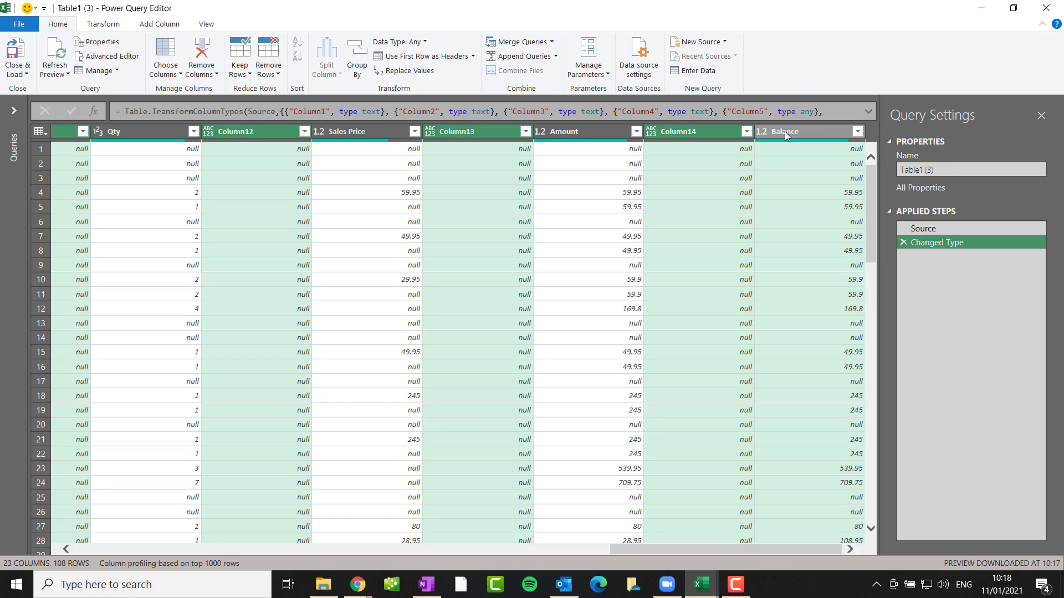
right_click(785, 132)
left_click(809, 158)
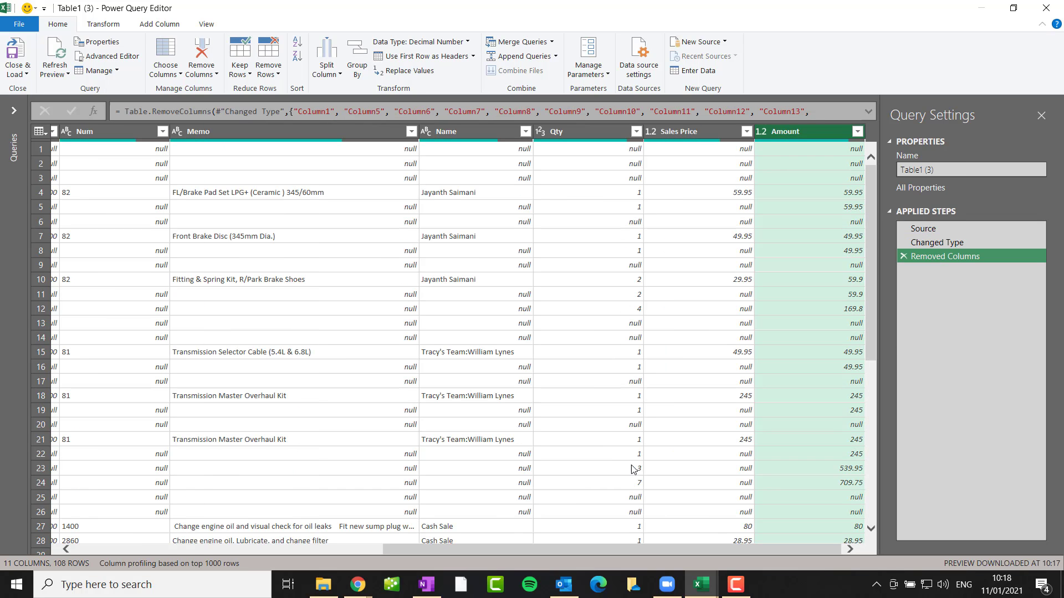
Fill the Column2 category values down over the null cells and check the result through the last row.
left_click_drag(511, 551, 151, 568)
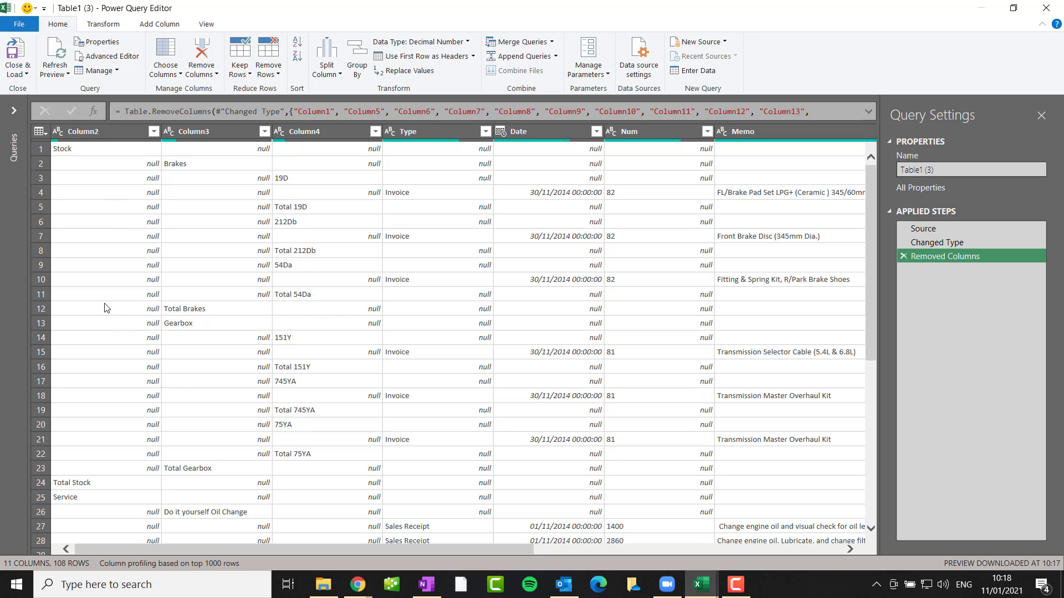
left_click(115, 150)
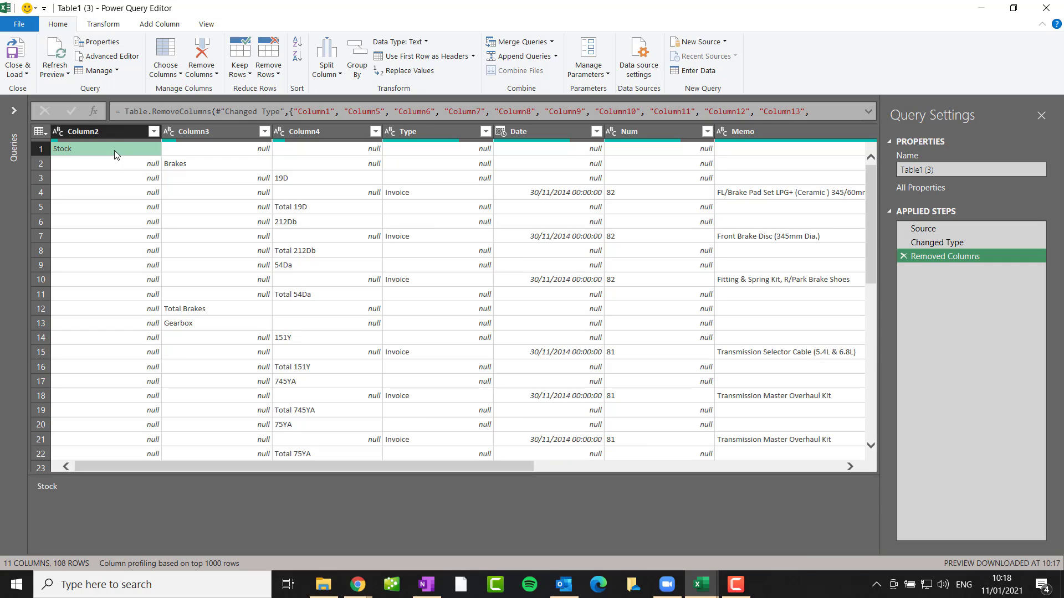
left_click(92, 28)
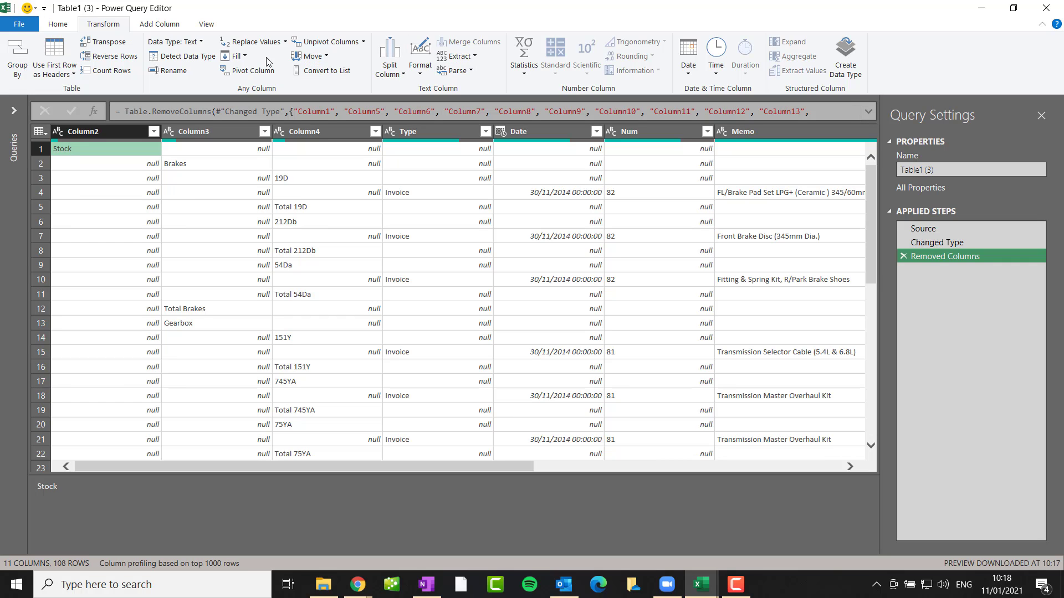
left_click(244, 57)
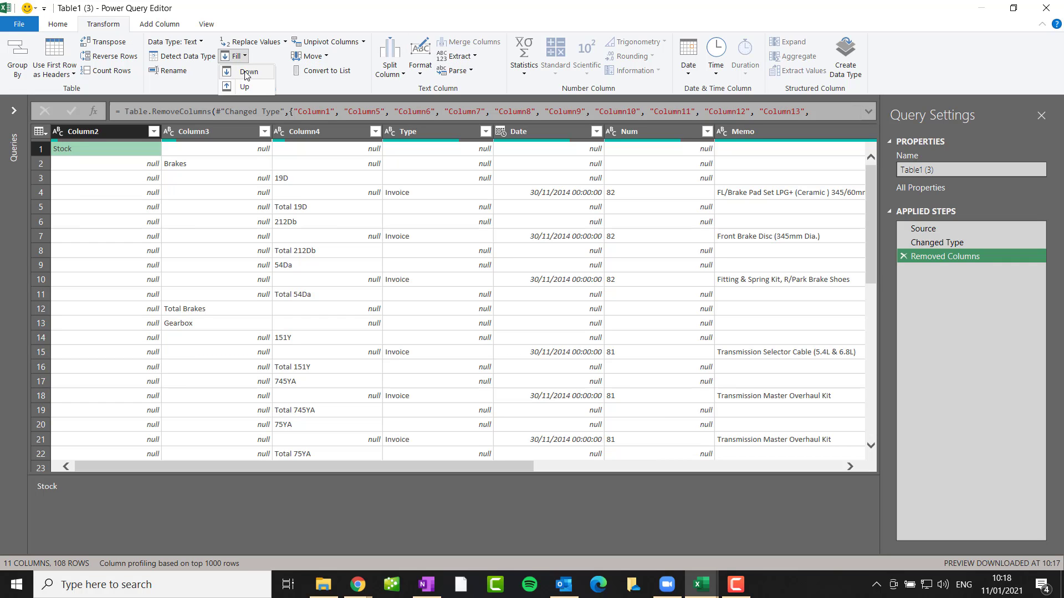
left_click(249, 71)
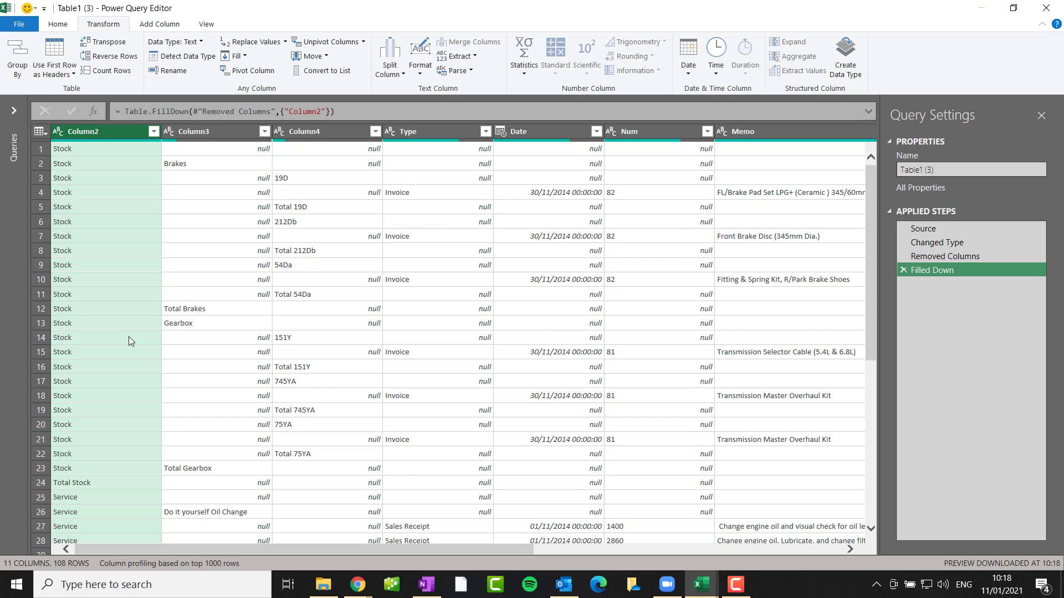
scroll(128, 337, "down", 15)
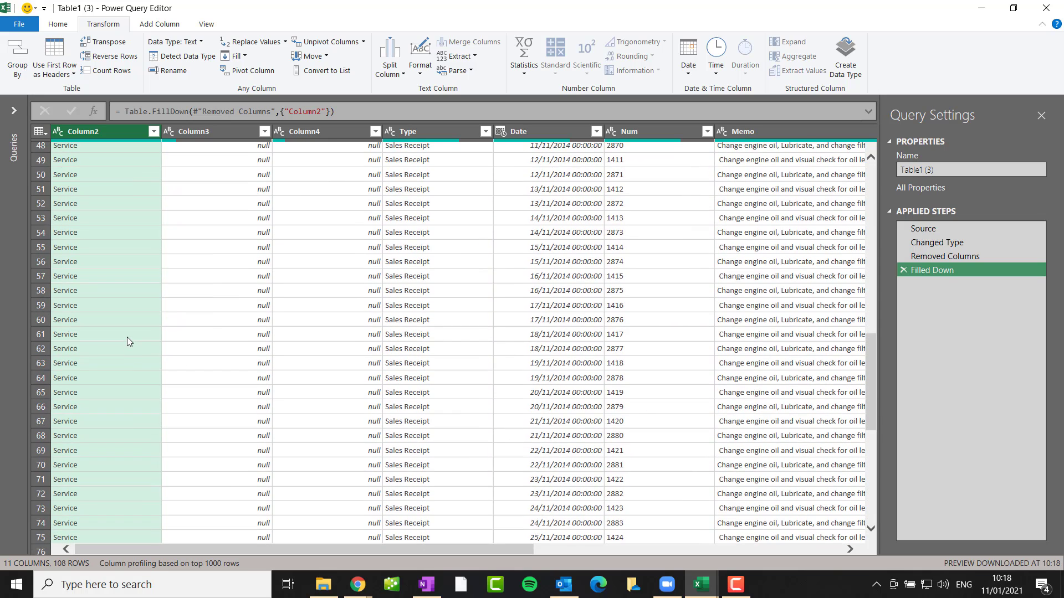
scroll(128, 337, "down", 10)
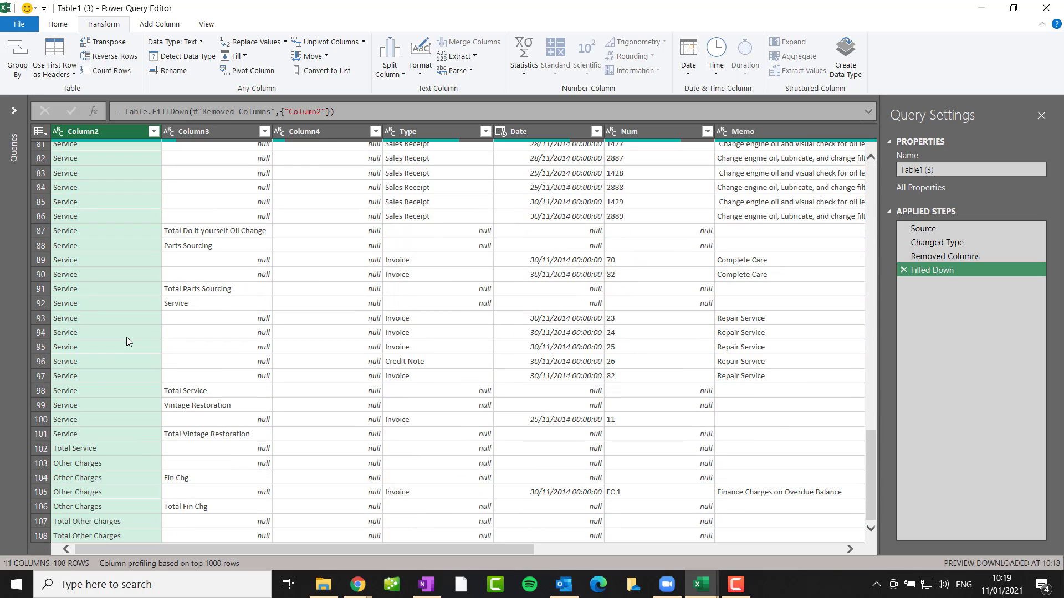
scroll(126, 340, "up", 20)
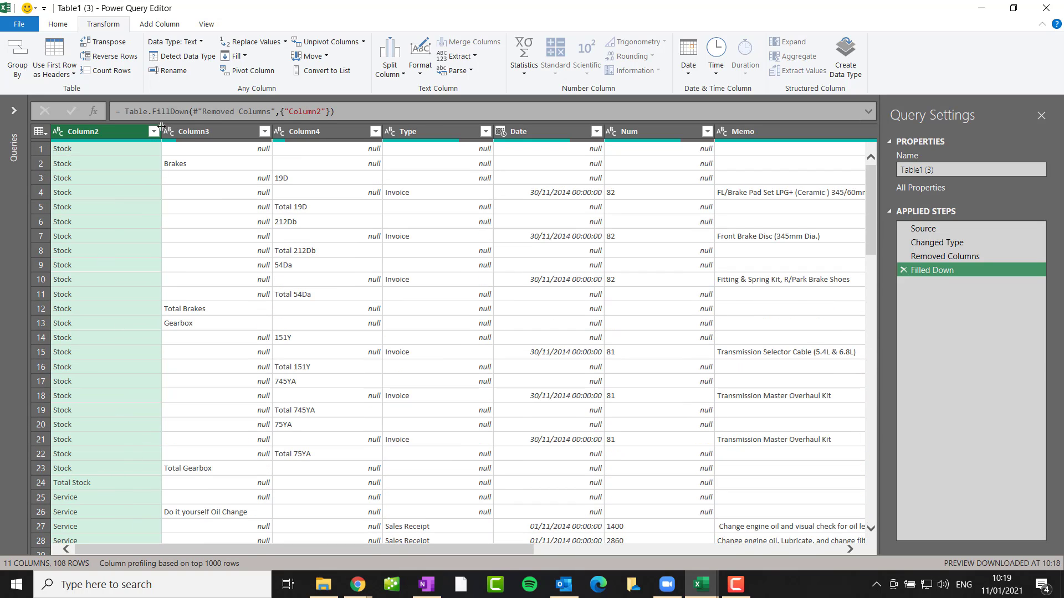
Filter Column2 to keep only rows whose text does not begin with "total".
left_click(153, 132)
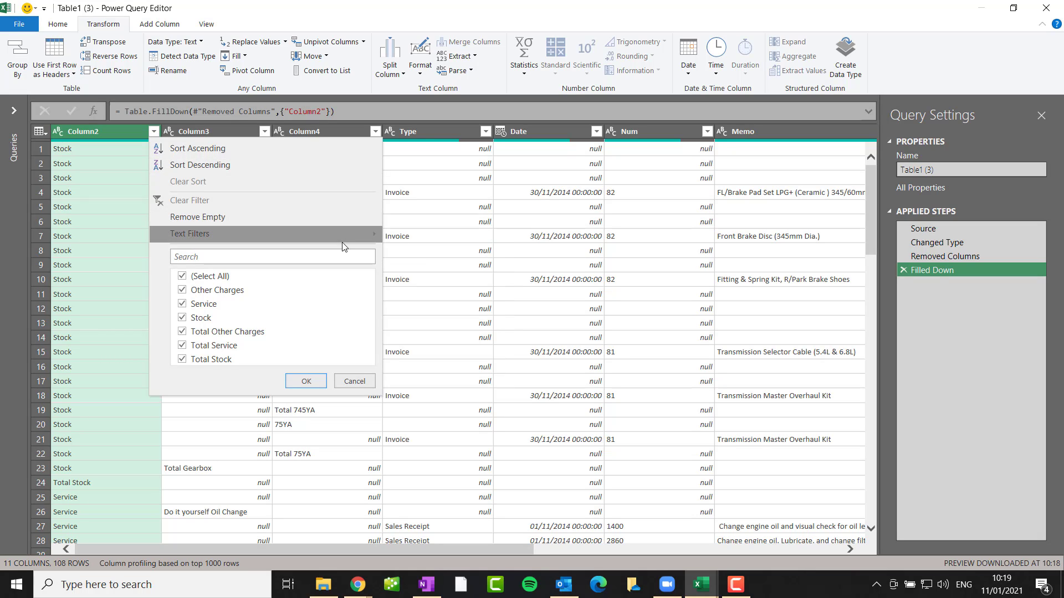
mouse_move(343, 247)
left_click(425, 290)
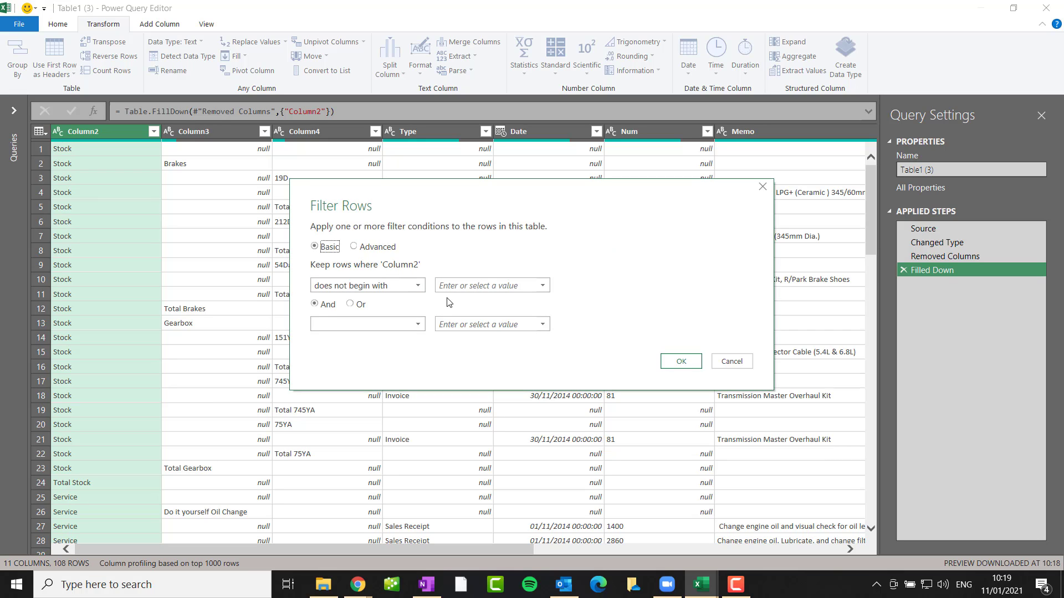
left_click(457, 287)
left_click(673, 361)
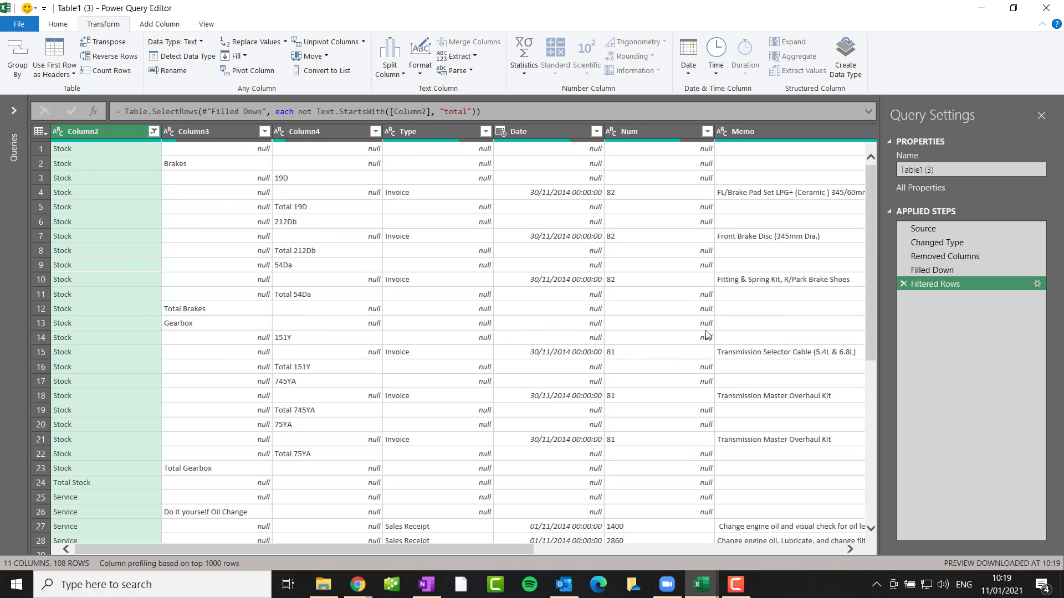
Edit the Column2 row filter so its does-not-begin-with value is "Total" with a capital T.
left_click(1036, 285)
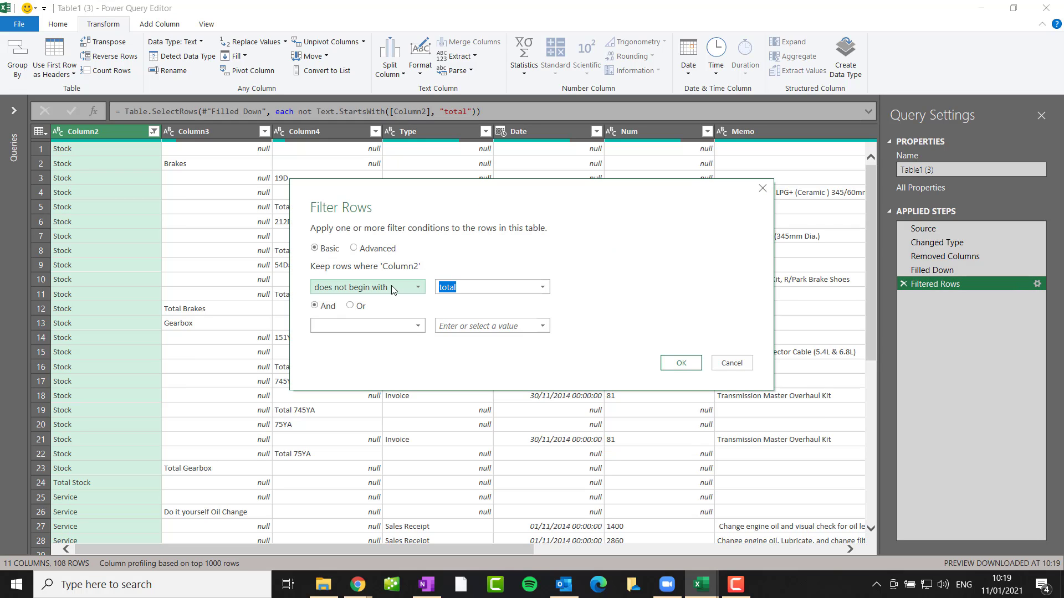
type("Total")
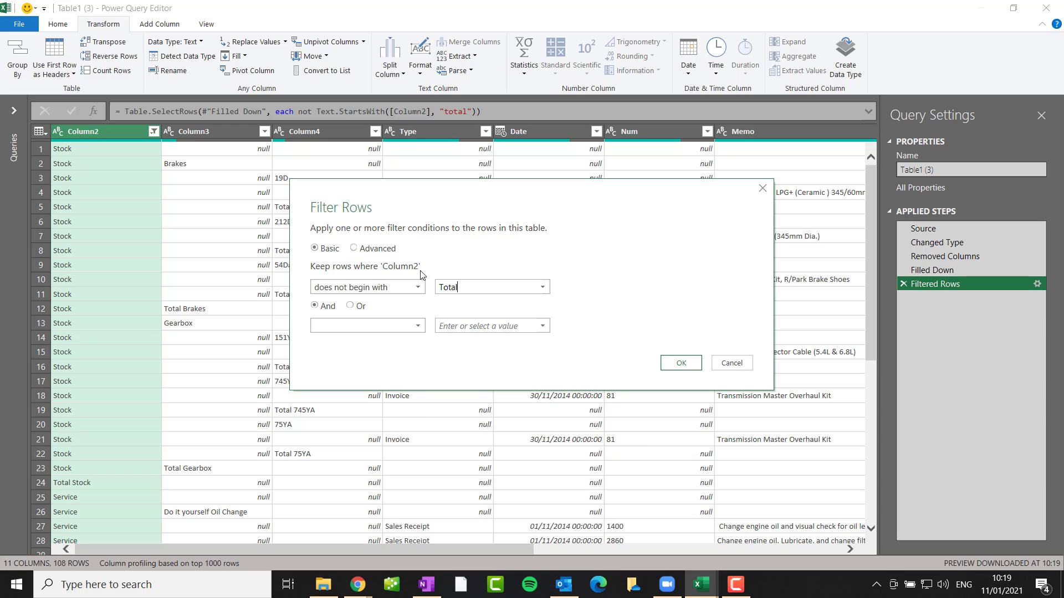
left_click(677, 364)
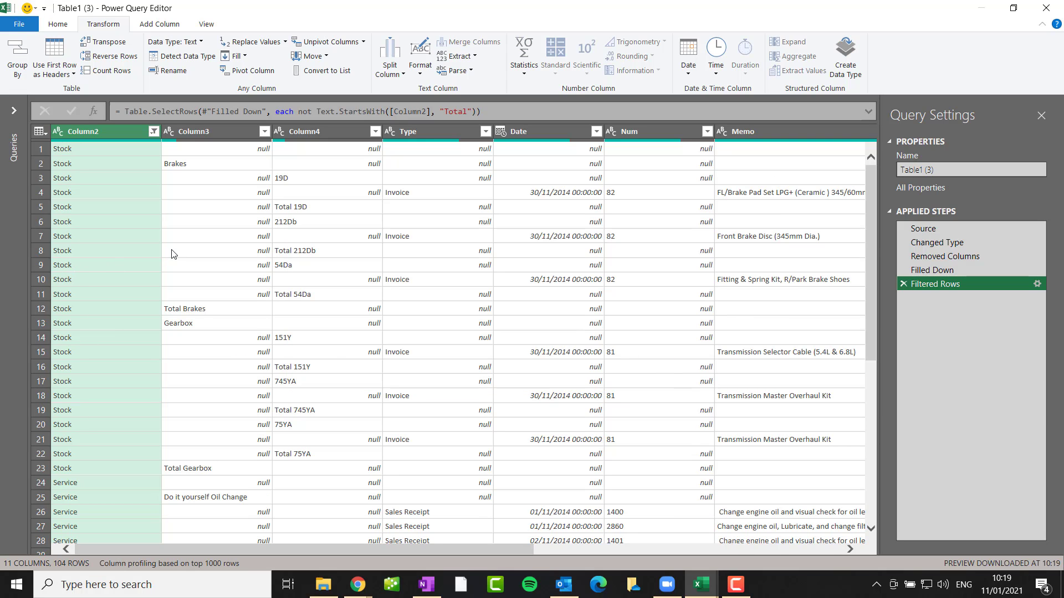
Fill the Column3 category values down over the null cells.
left_click(211, 134)
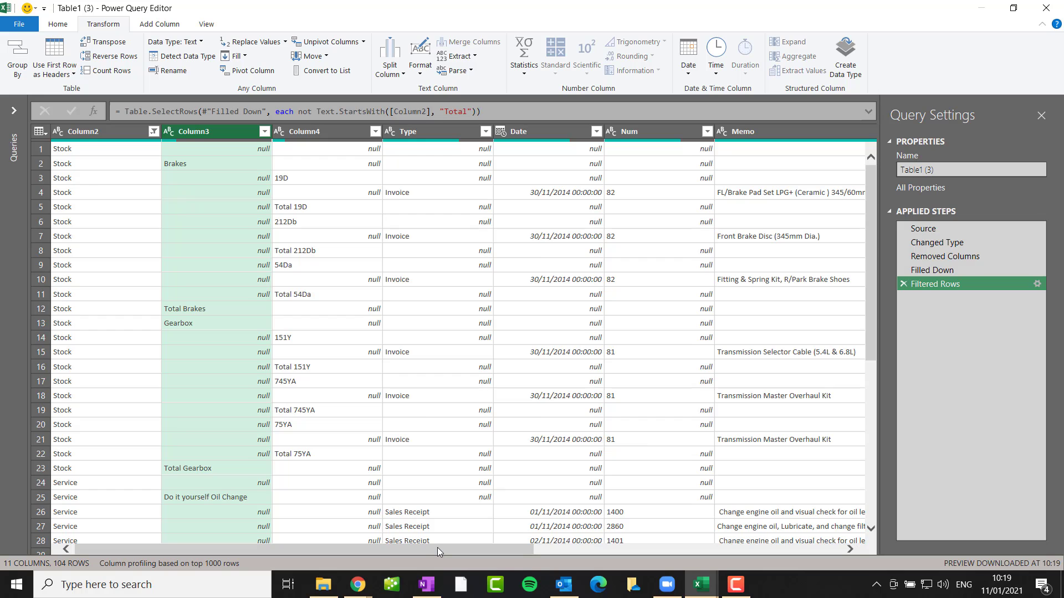
left_click_drag(437, 547, 810, 569)
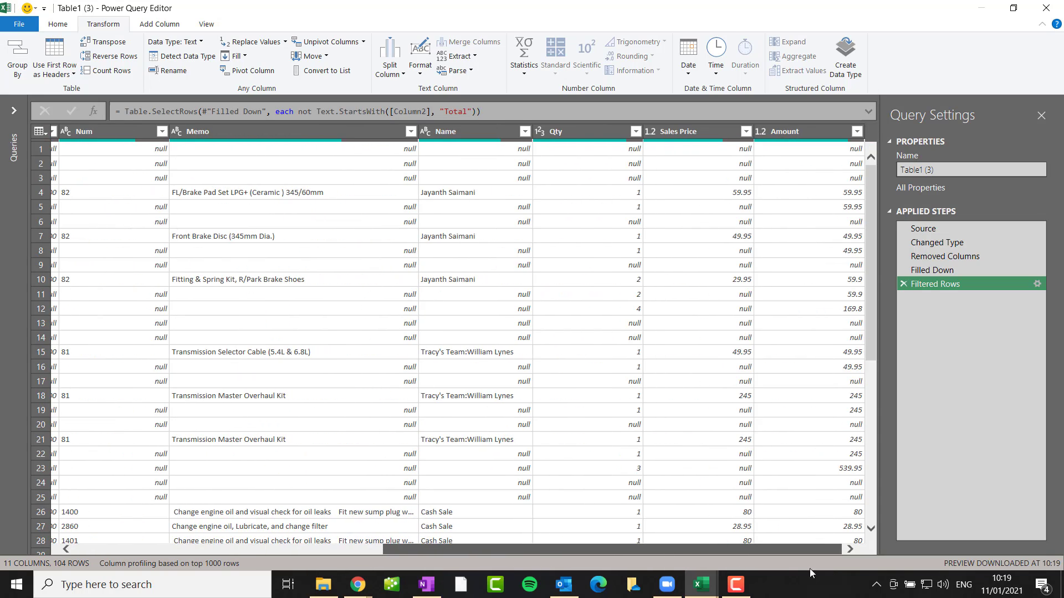
left_click_drag(743, 563, 172, 527)
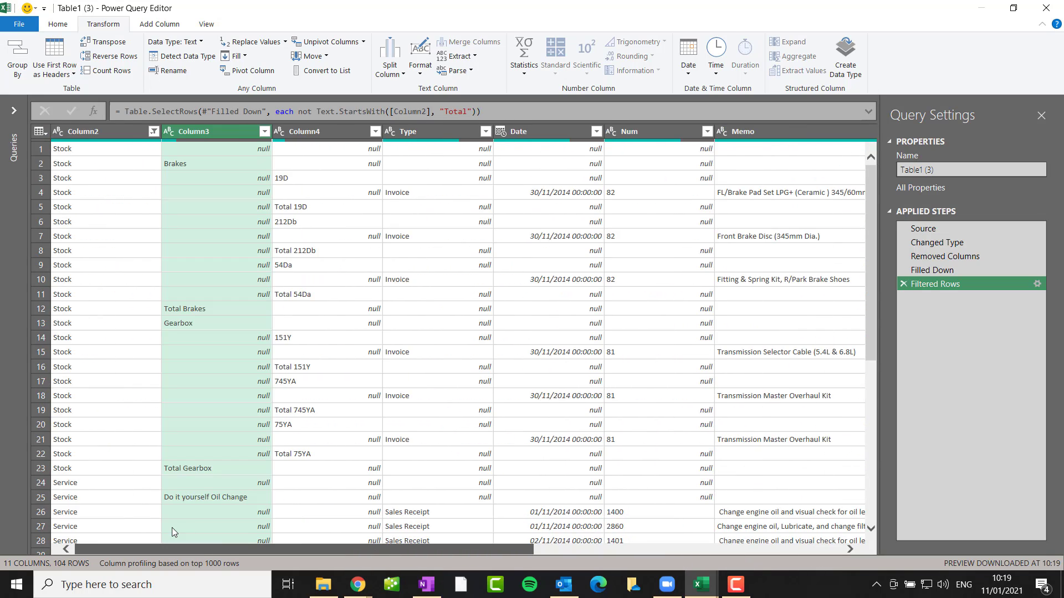
left_click(236, 56)
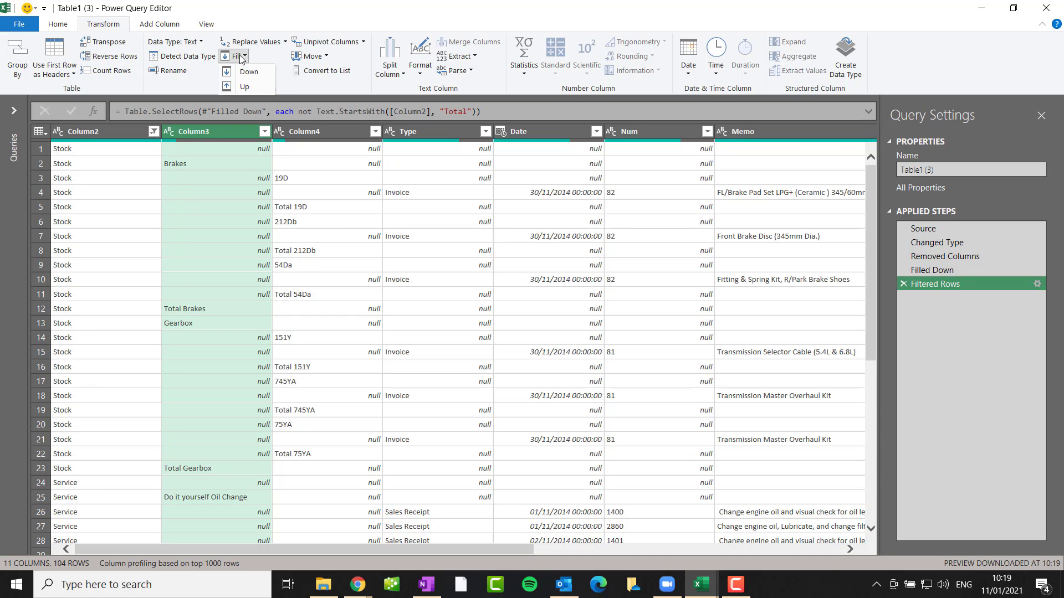
left_click(248, 75)
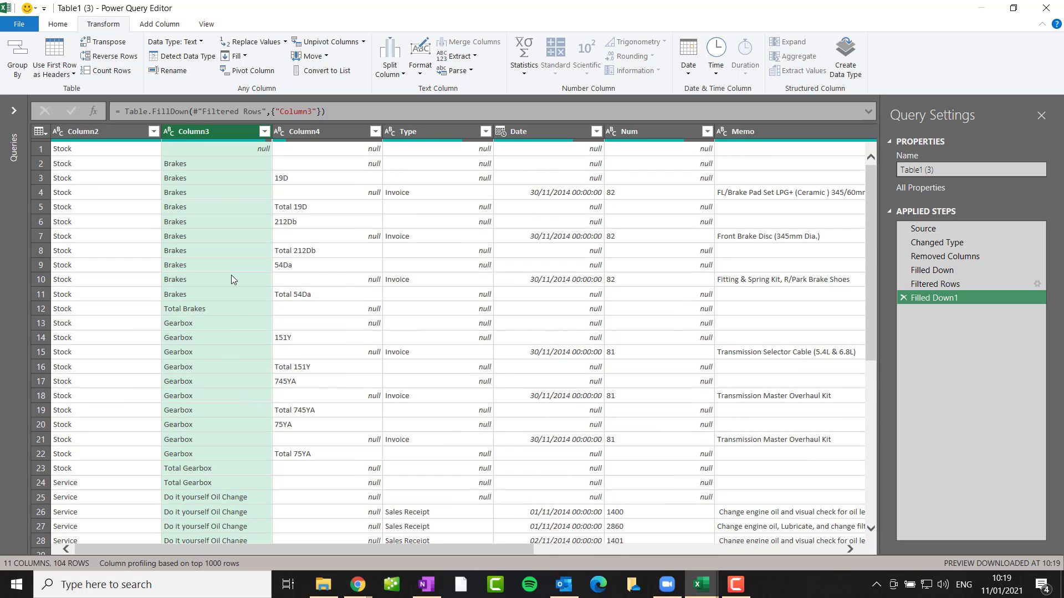
Filter Column3 to keep only rows whose text does not begin with "Total".
left_click(264, 131)
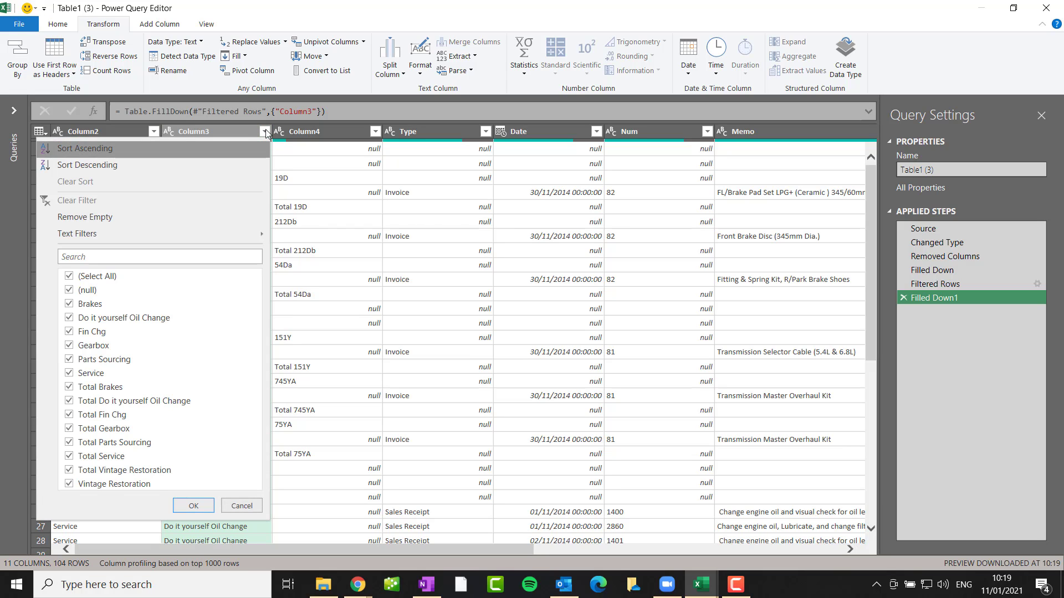
mouse_move(172, 234)
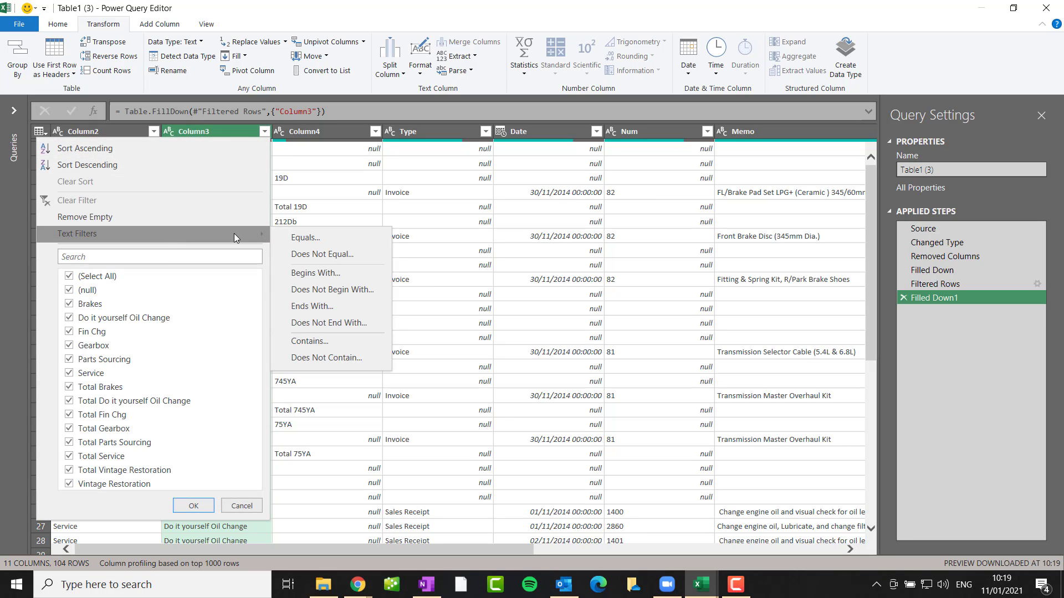
left_click(331, 289)
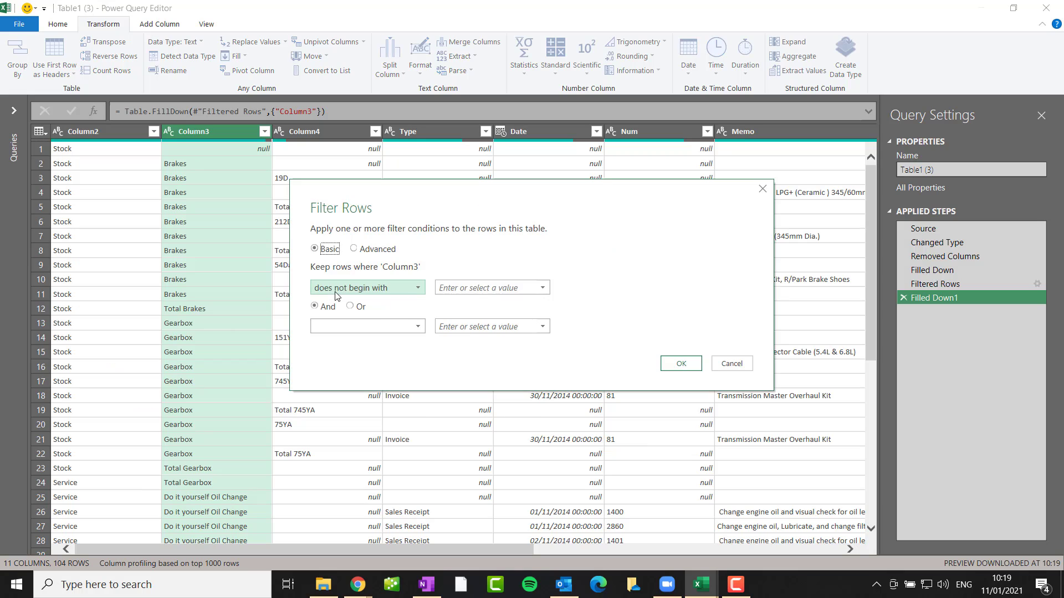
left_click(470, 289)
type("T")
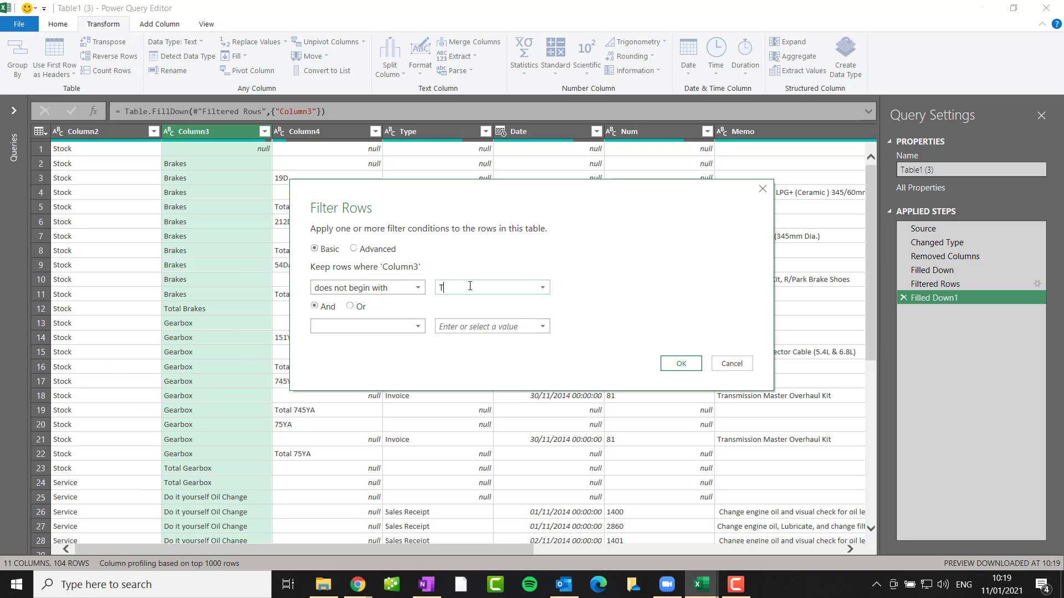
type("otal")
left_click(678, 364)
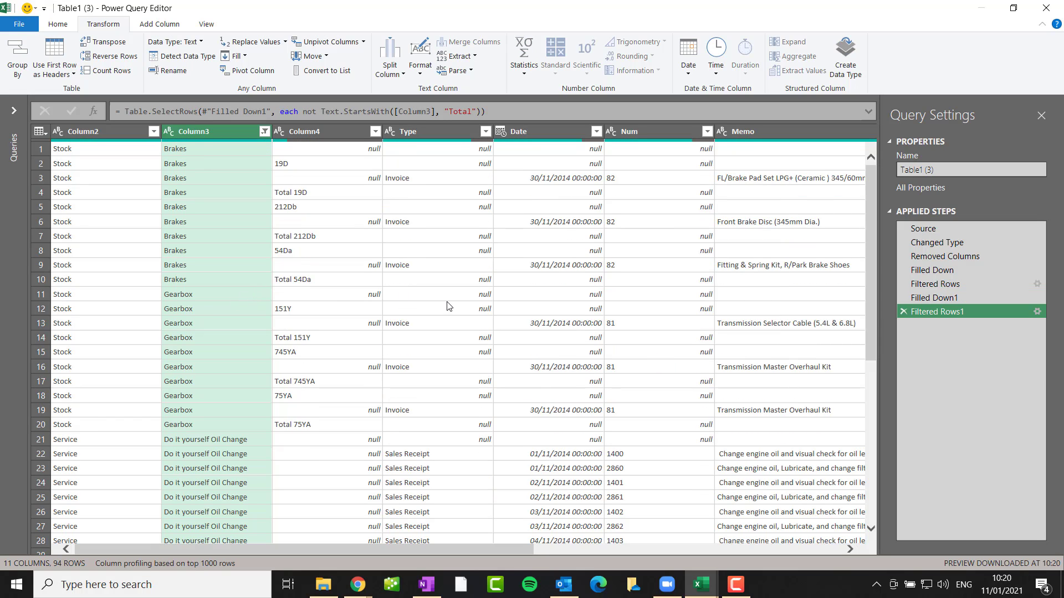
Fill the Type column values up over the null cells above them.
left_click(449, 141)
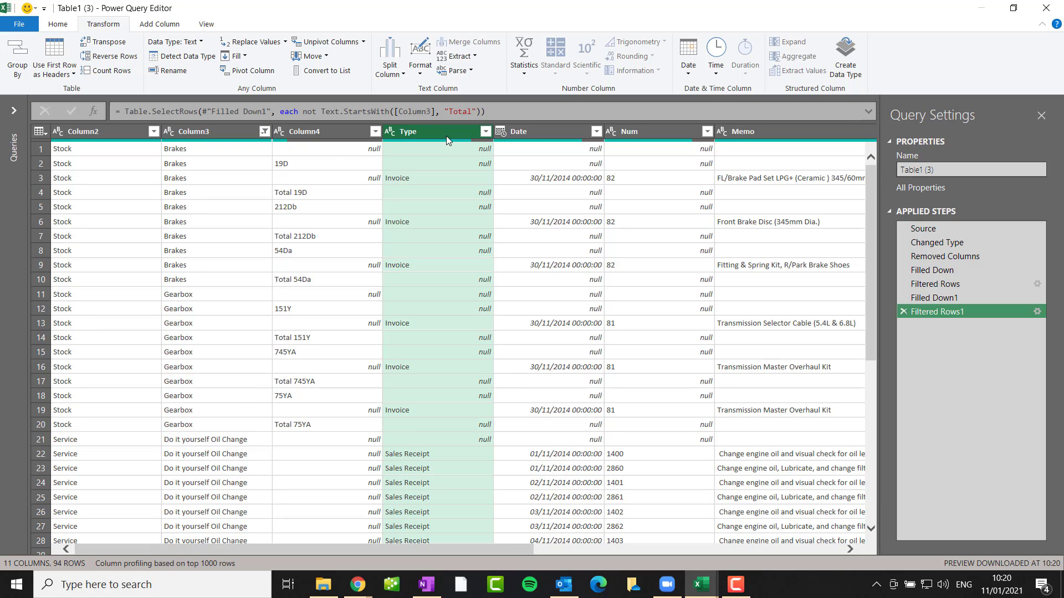
left_click(236, 56)
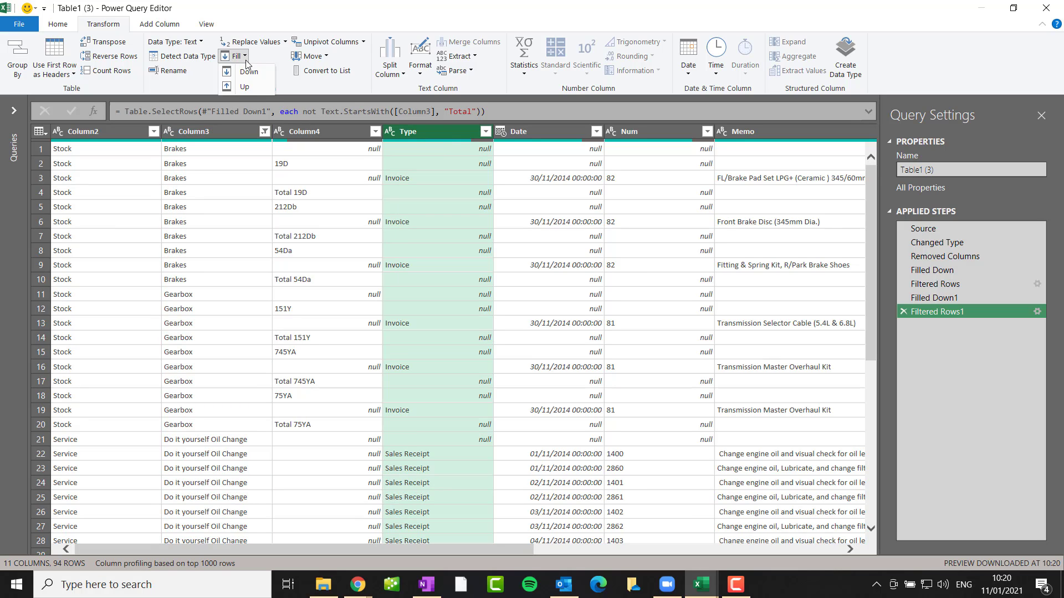
left_click(237, 89)
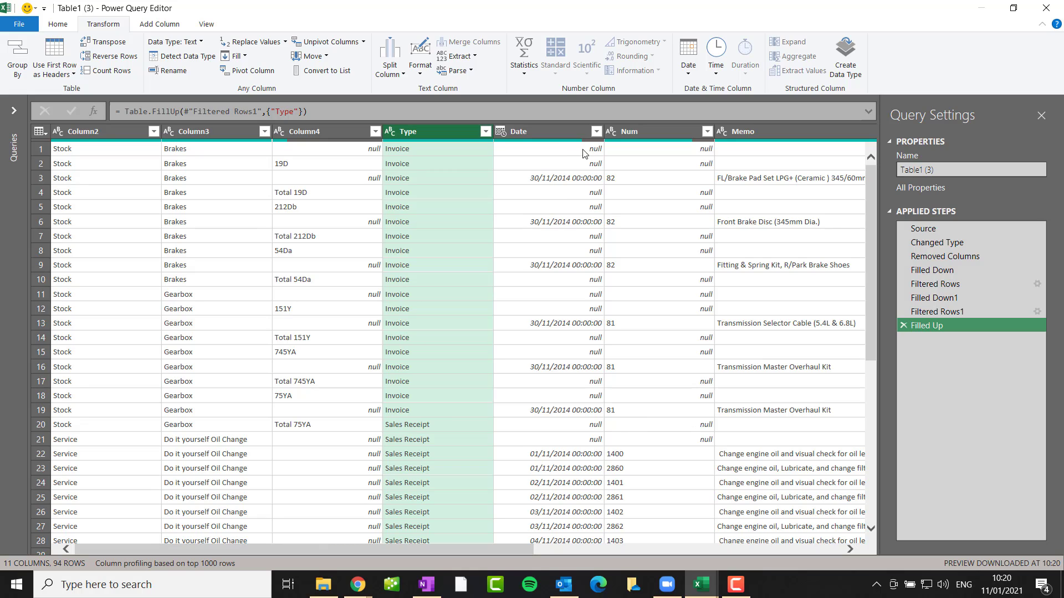
Change the Date column's data type from Date/Time to Date.
left_click(556, 133)
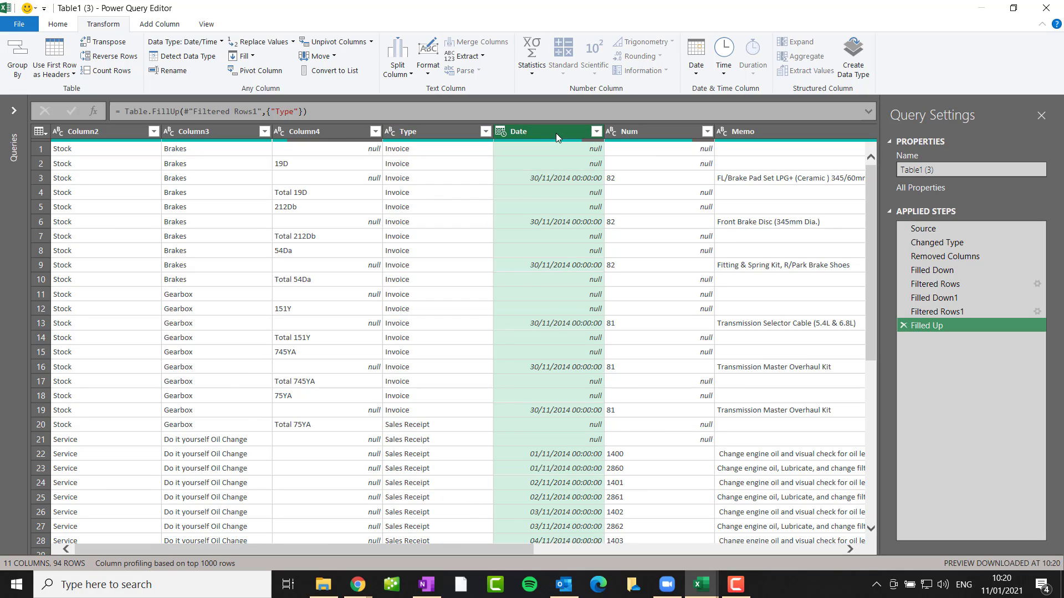
left_click(59, 26)
left_click(447, 43)
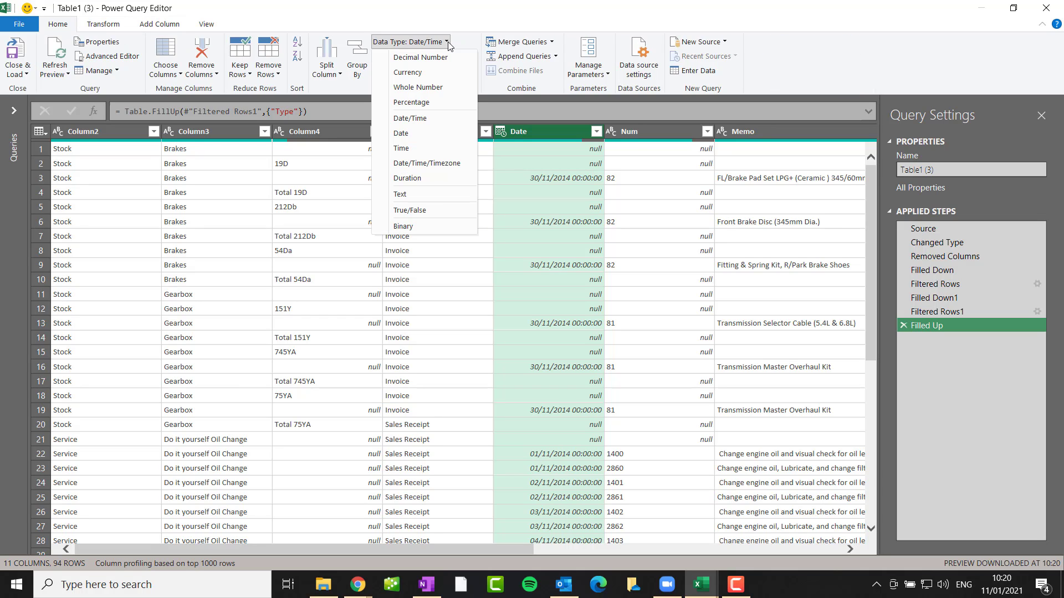
left_click(399, 134)
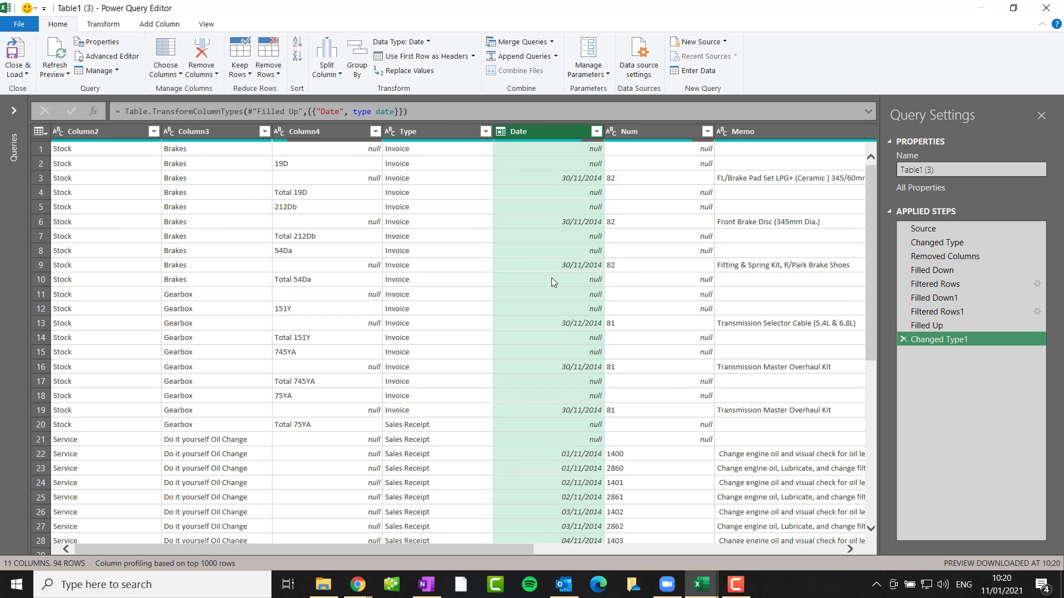
Try to filter the null rows out of the Qty column and examine the remaining rows across all columns.
left_click_drag(487, 552, 826, 564)
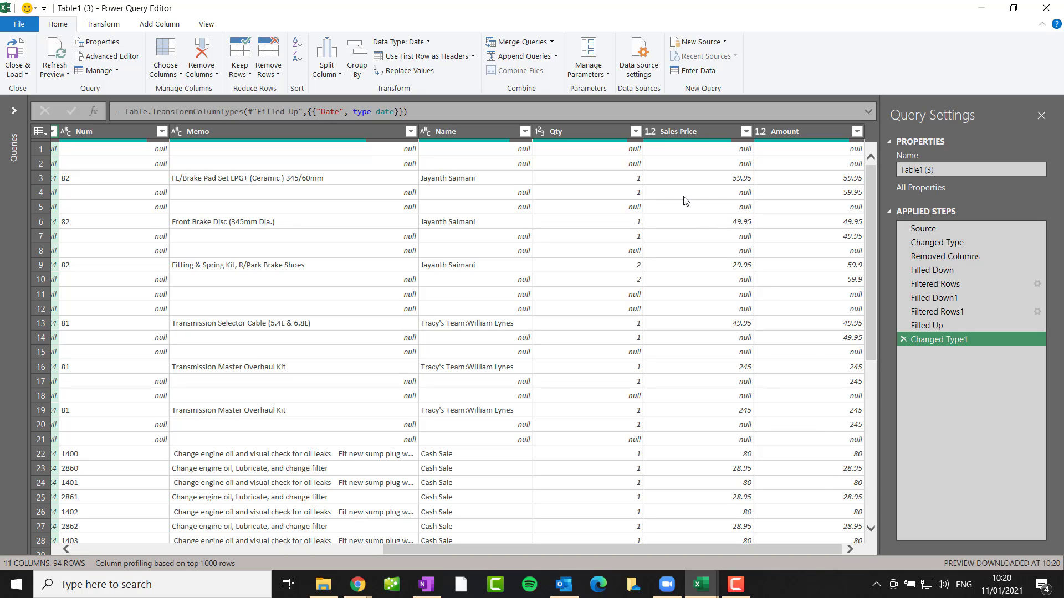
left_click(636, 133)
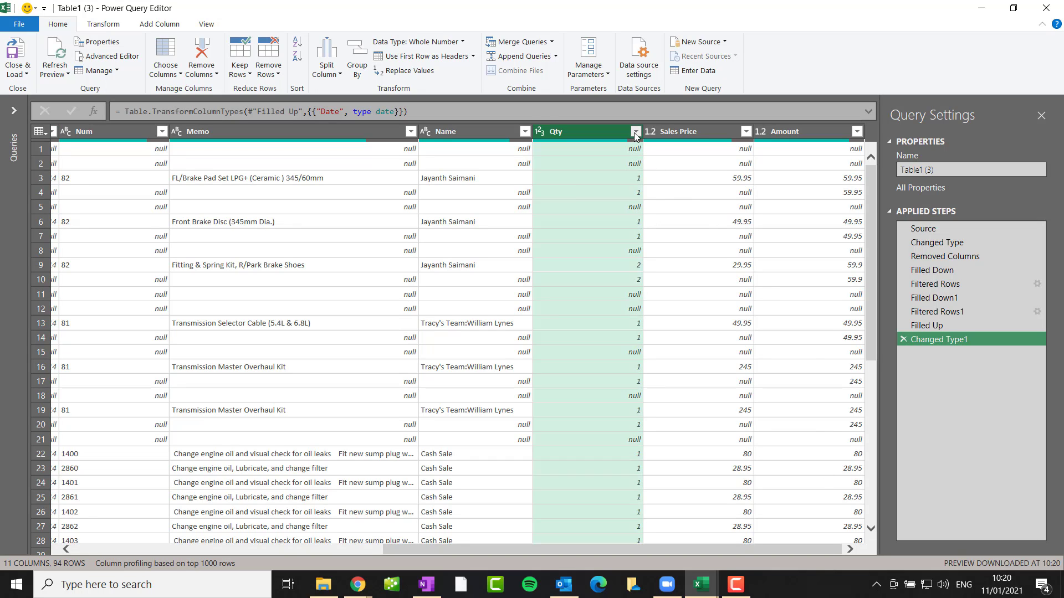
left_click(453, 292)
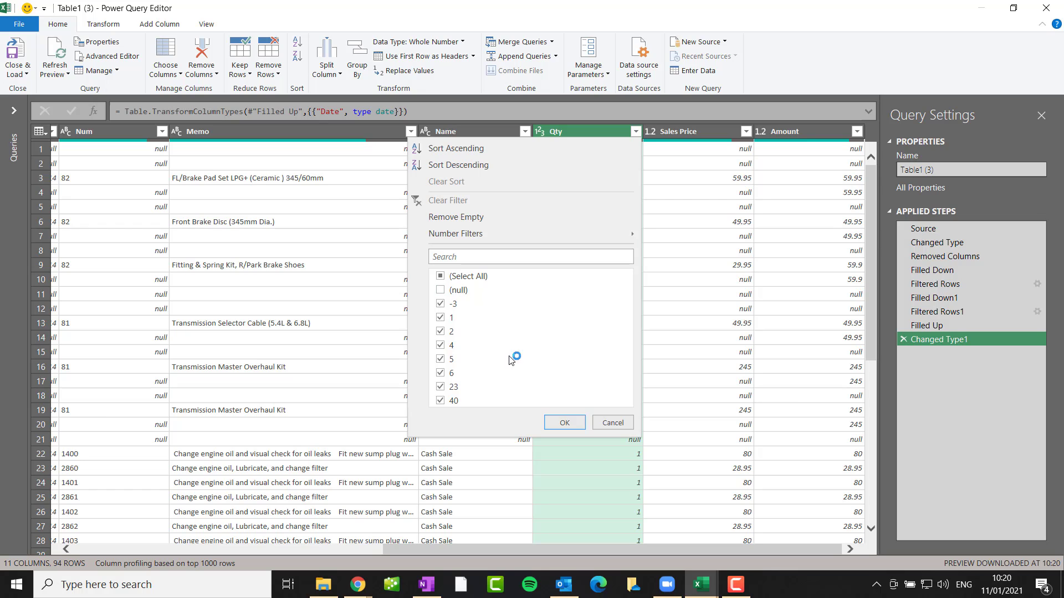
left_click(564, 423)
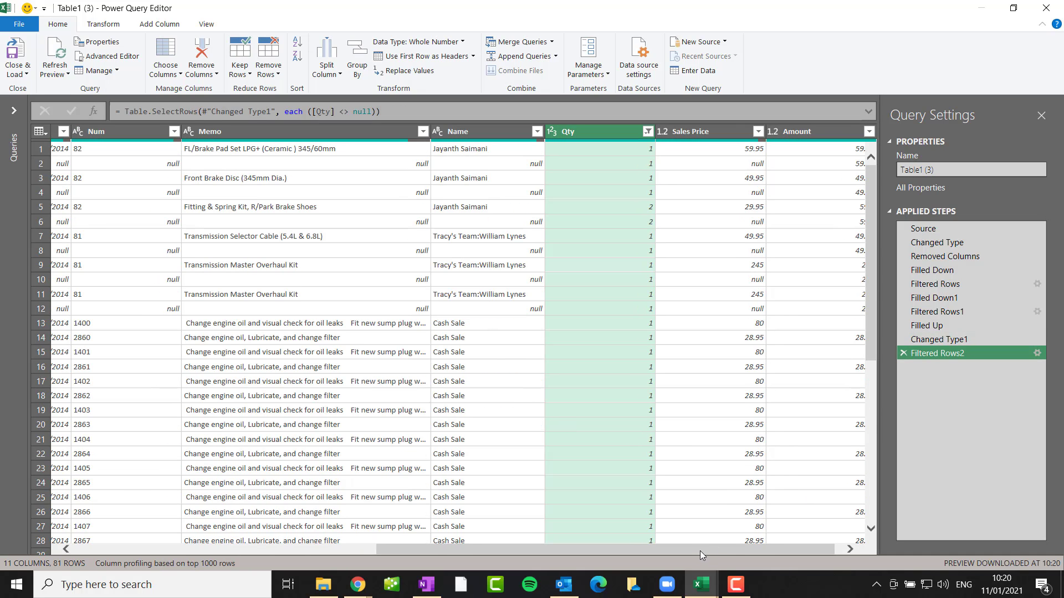
left_click_drag(700, 550, 789, 550)
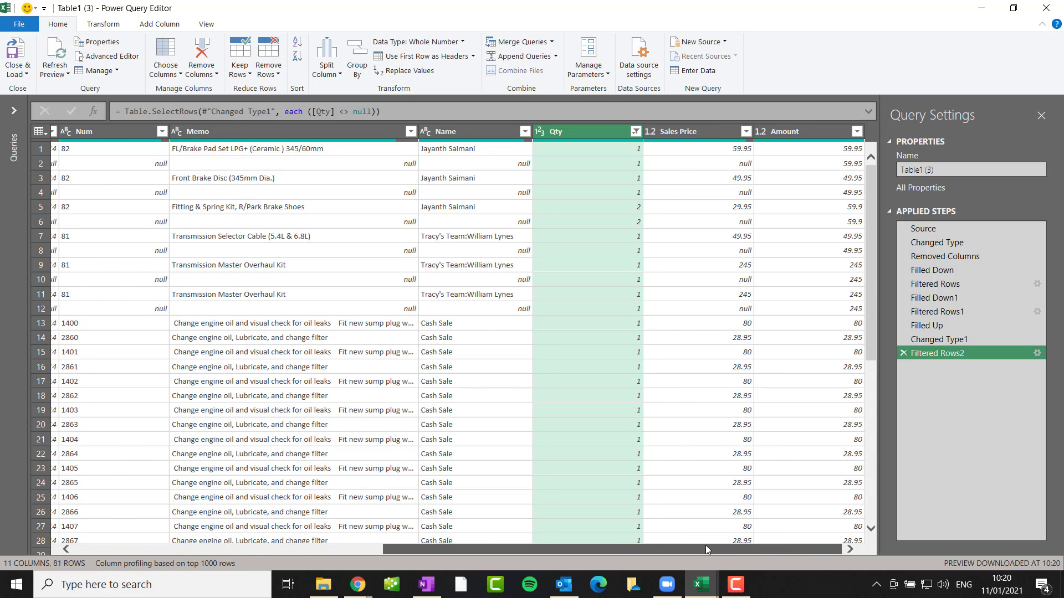
left_click_drag(706, 545, 277, 537)
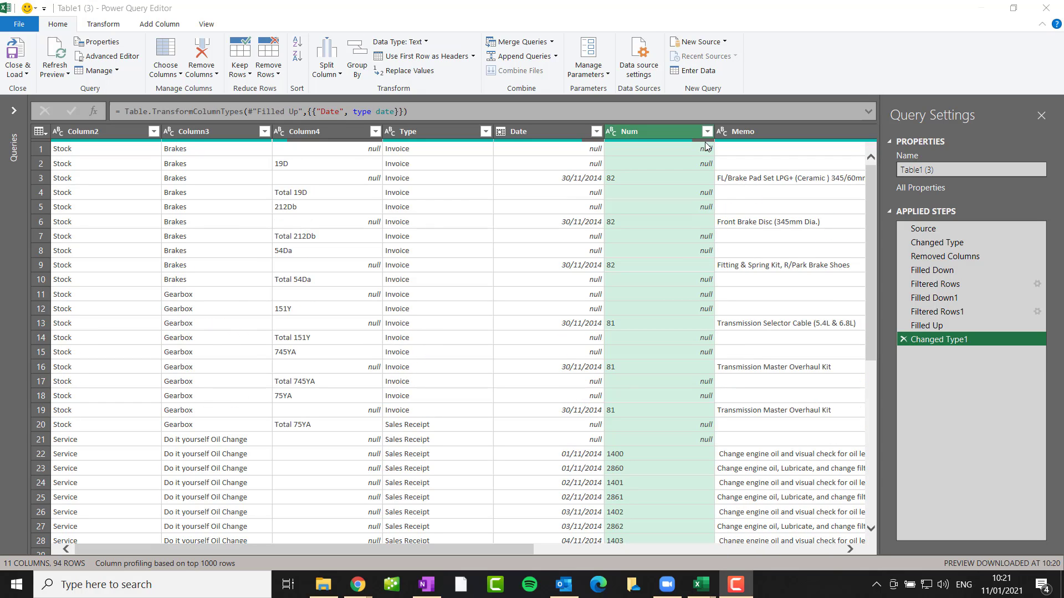
Filter the null values out of the Num column and look through the remaining rows.
left_click(706, 133)
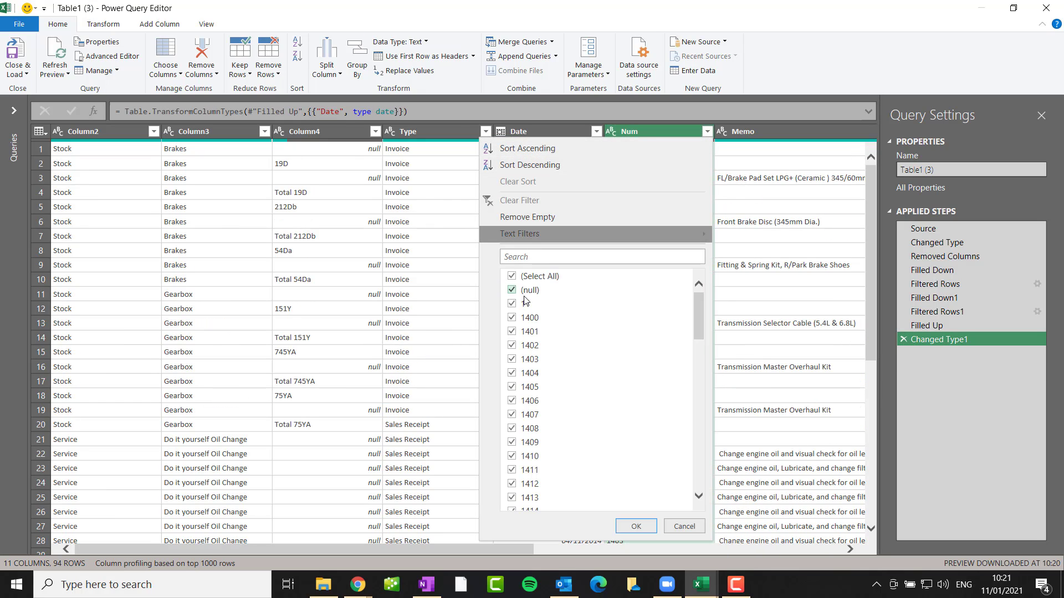
left_click(636, 526)
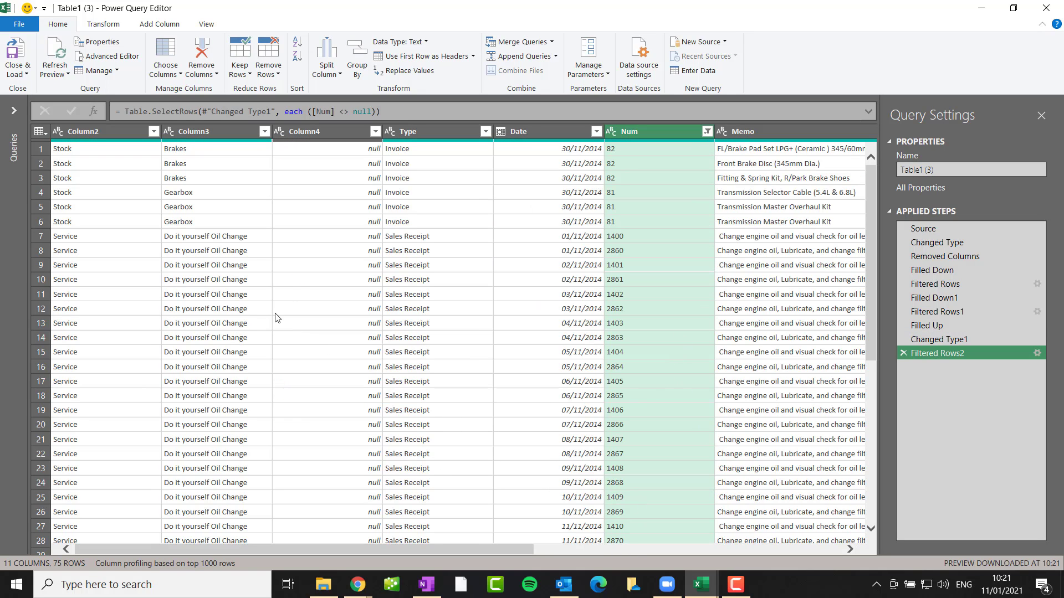
scroll(267, 324, "down", 5)
scroll(283, 327, "up", 5)
Remove Column4 from the query.
left_click(375, 132)
left_click(345, 131)
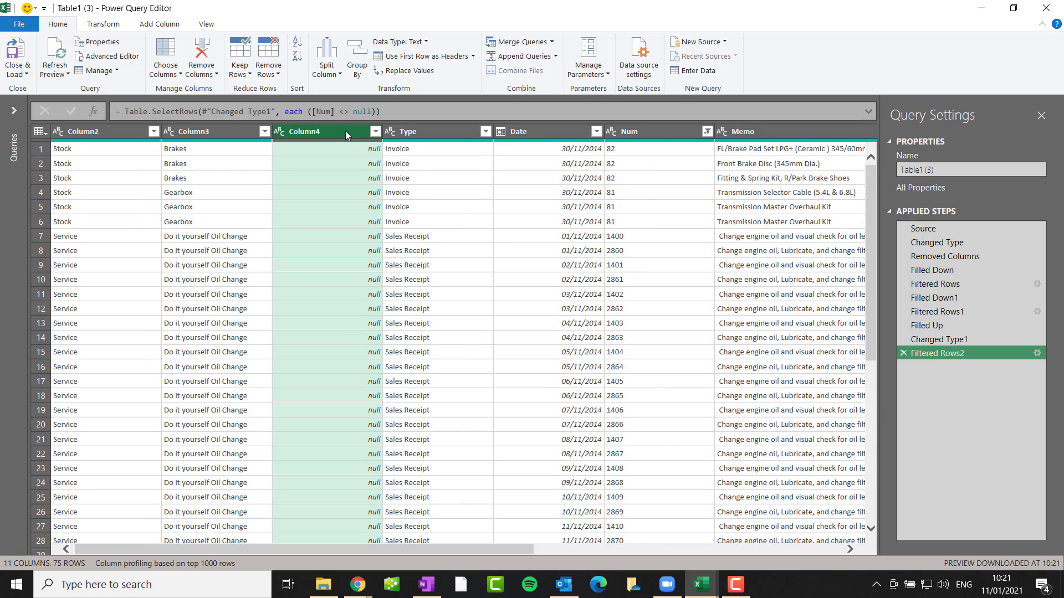
right_click(344, 131)
left_click(373, 156)
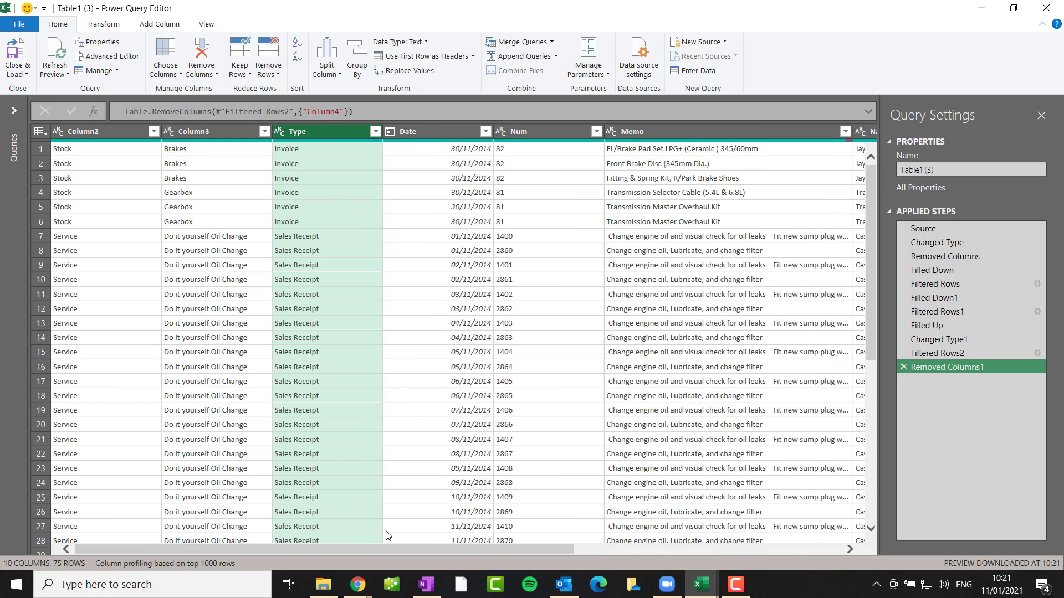
Check the data types of the Amount, Sales Price, Qty, Num and Date columns.
left_click_drag(427, 547, 721, 555)
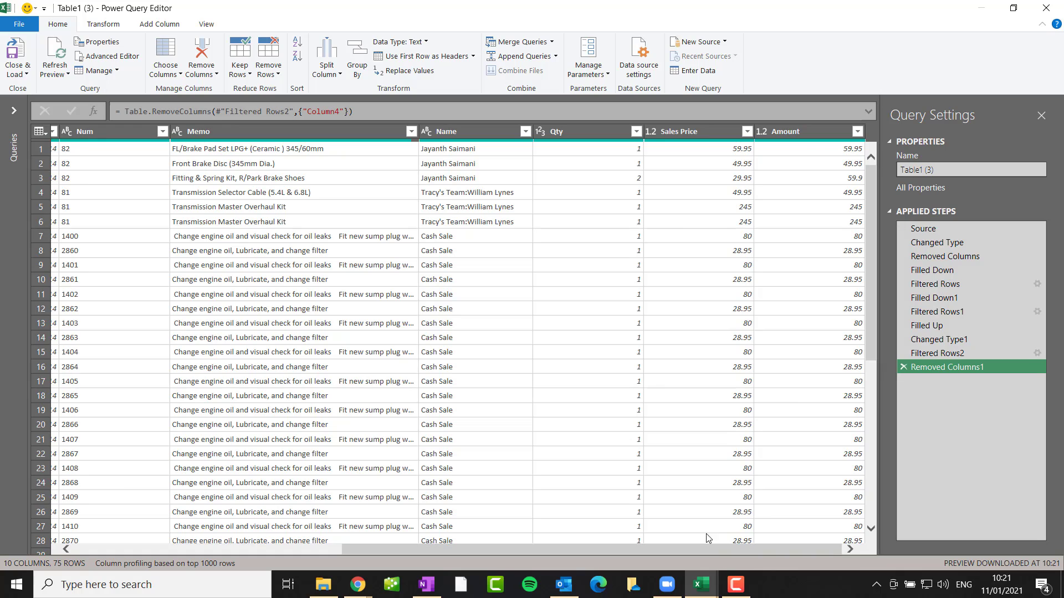
left_click(813, 134)
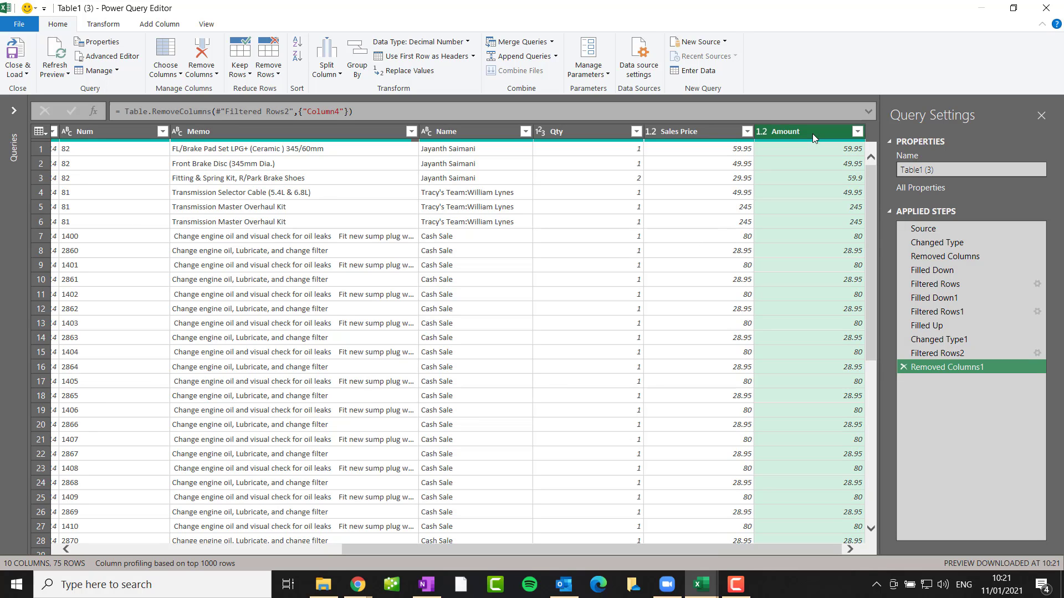
left_click(688, 132)
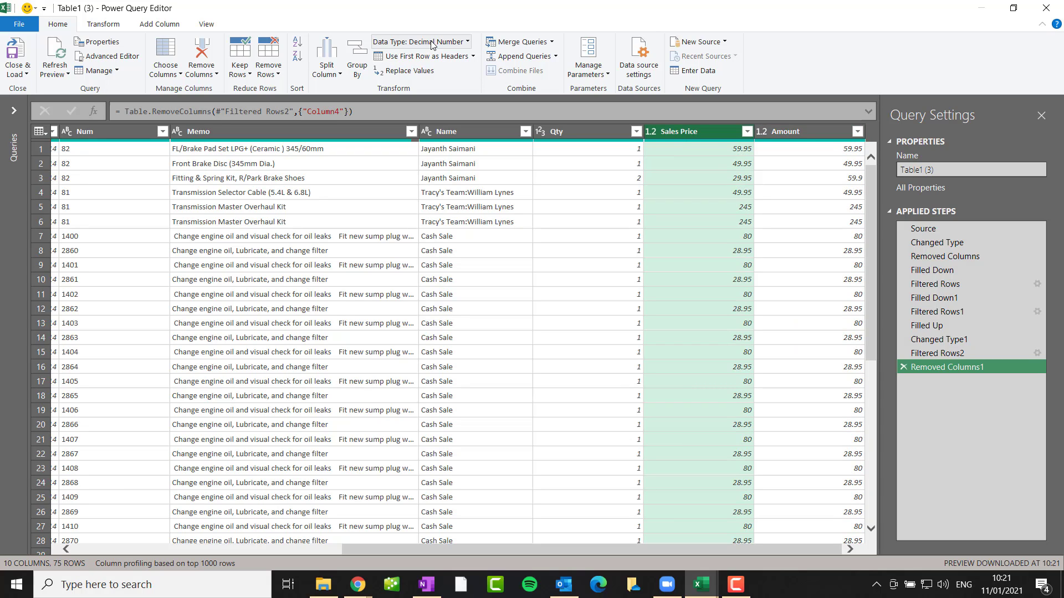
left_click(562, 131)
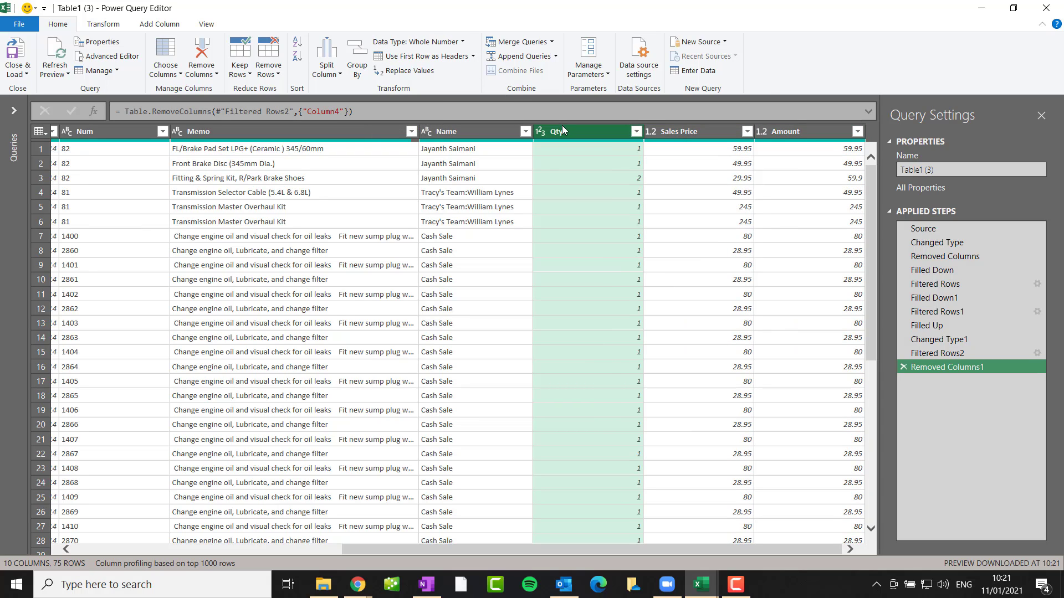
left_click_drag(563, 551, 300, 550)
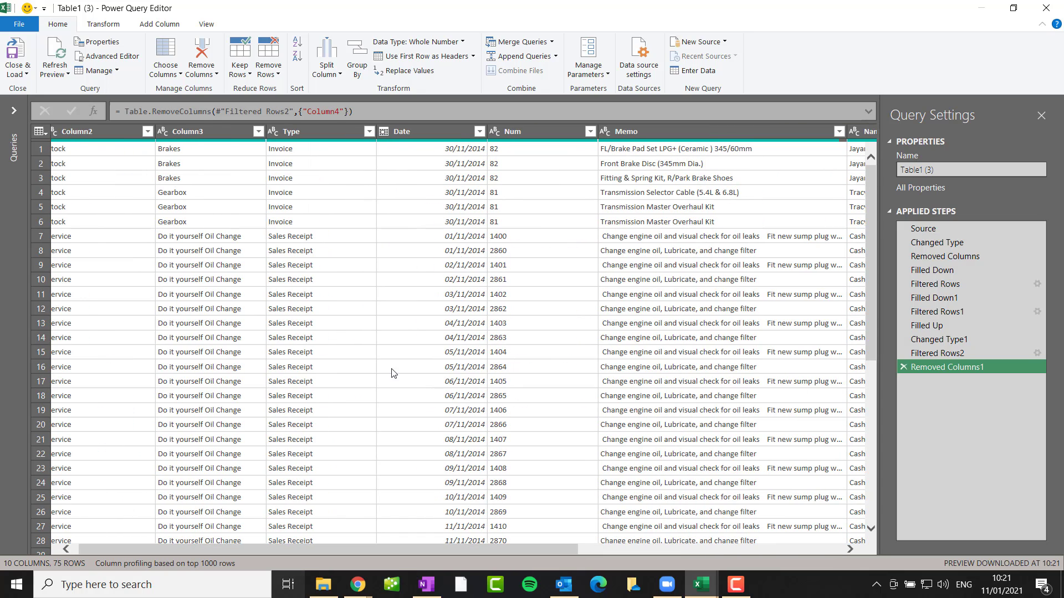
left_click(558, 132)
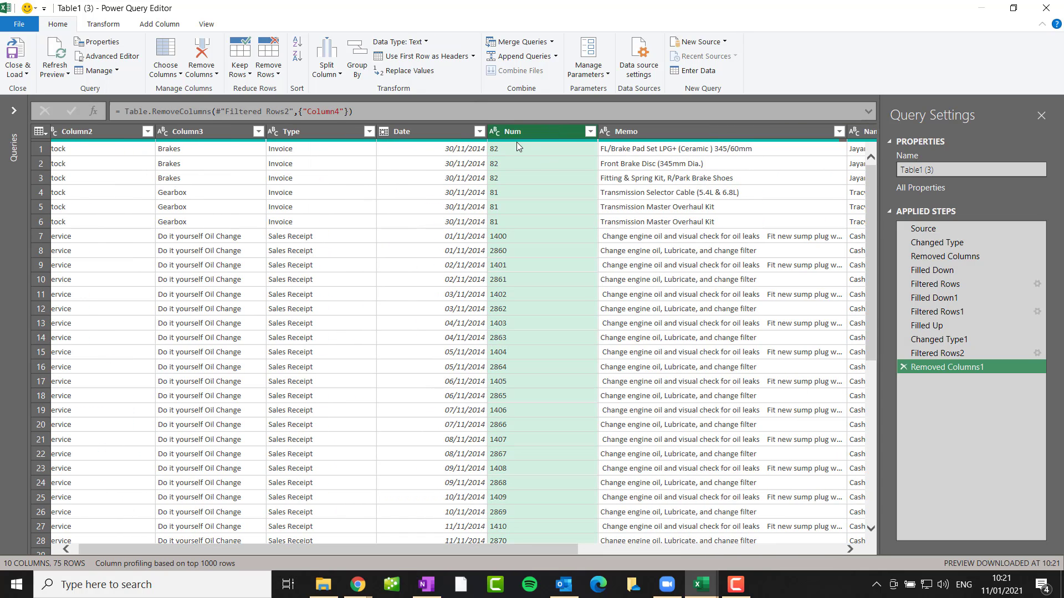
left_click(425, 132)
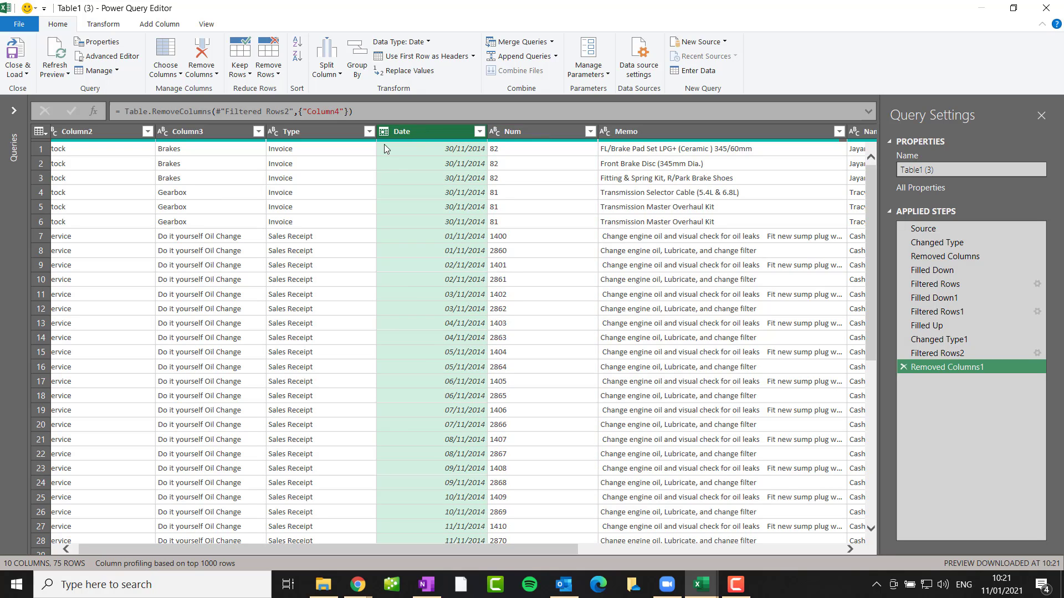
left_click_drag(485, 550, 252, 553)
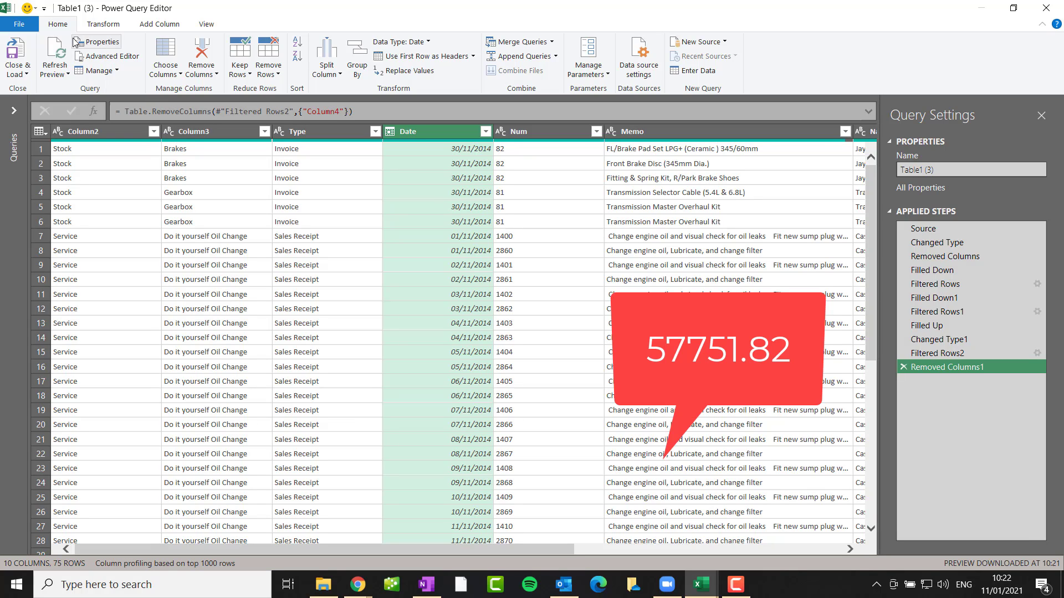
Load the cleaned query into the workbook as a table on a new worksheet.
left_click(28, 75)
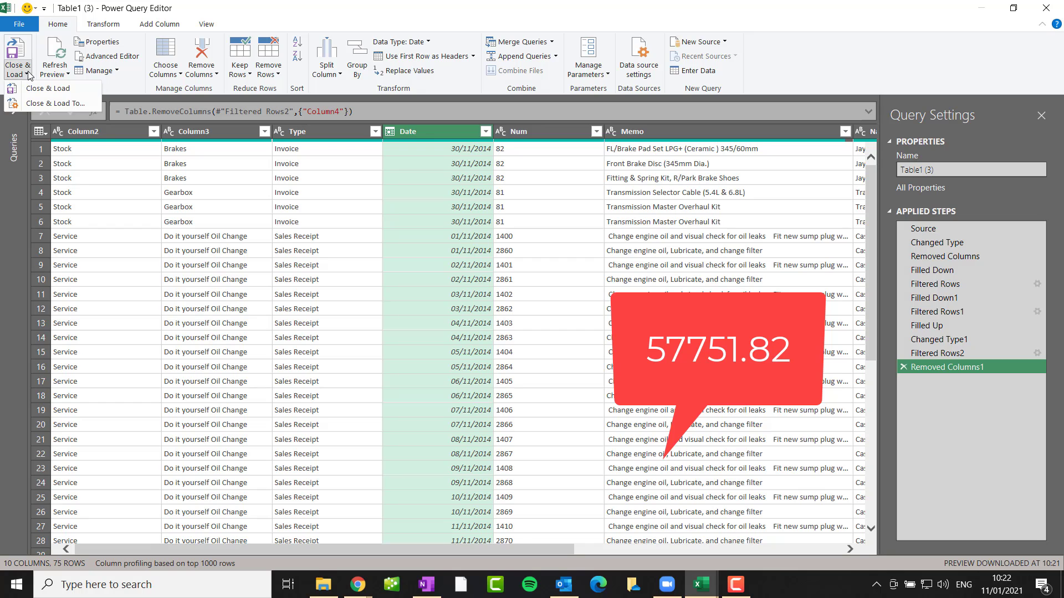
left_click(45, 106)
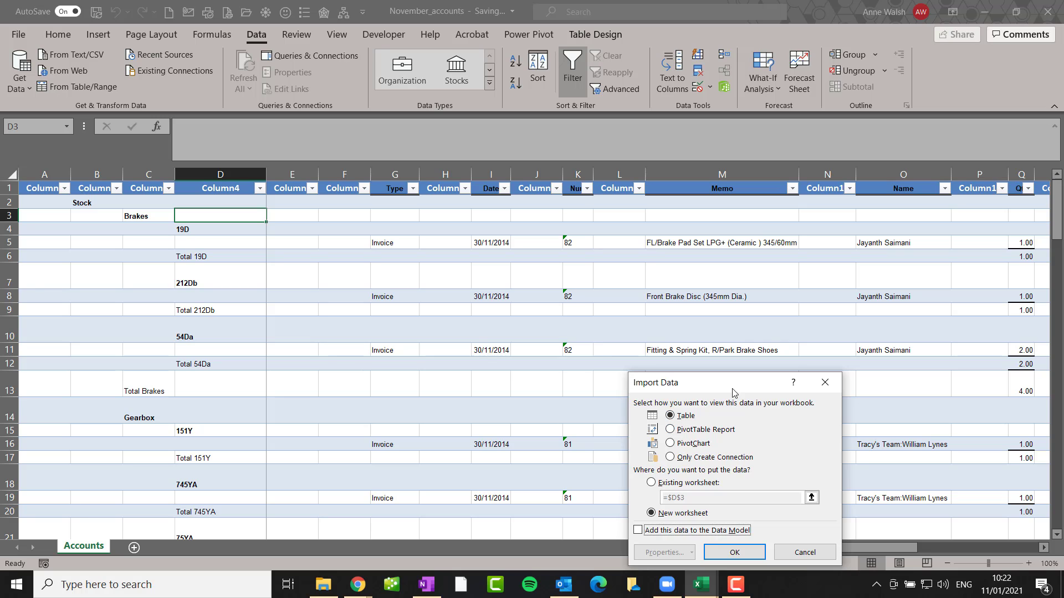
left_click_drag(609, 338, 512, 260)
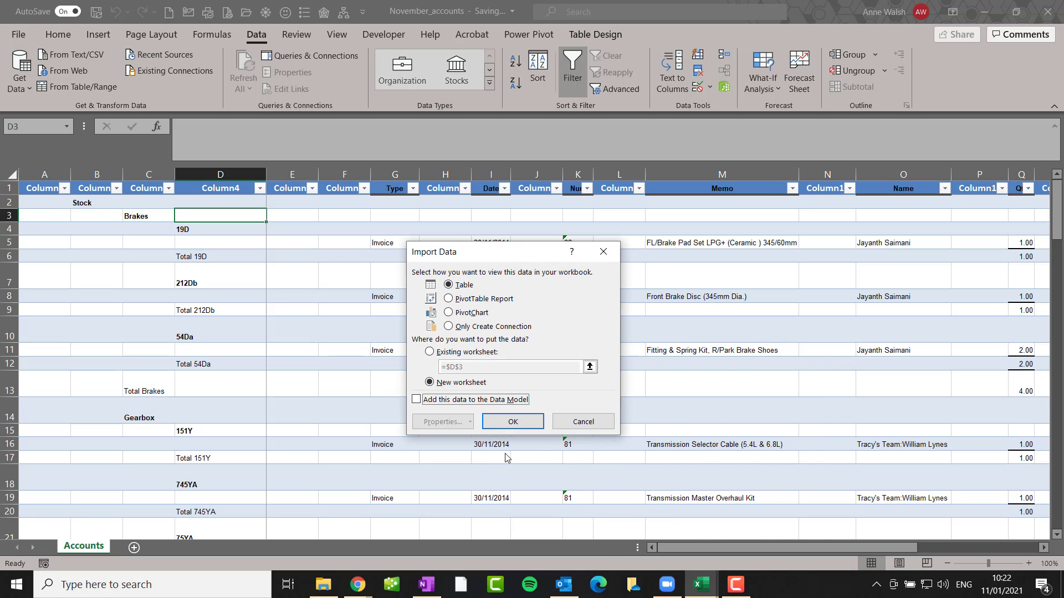
left_click(513, 423)
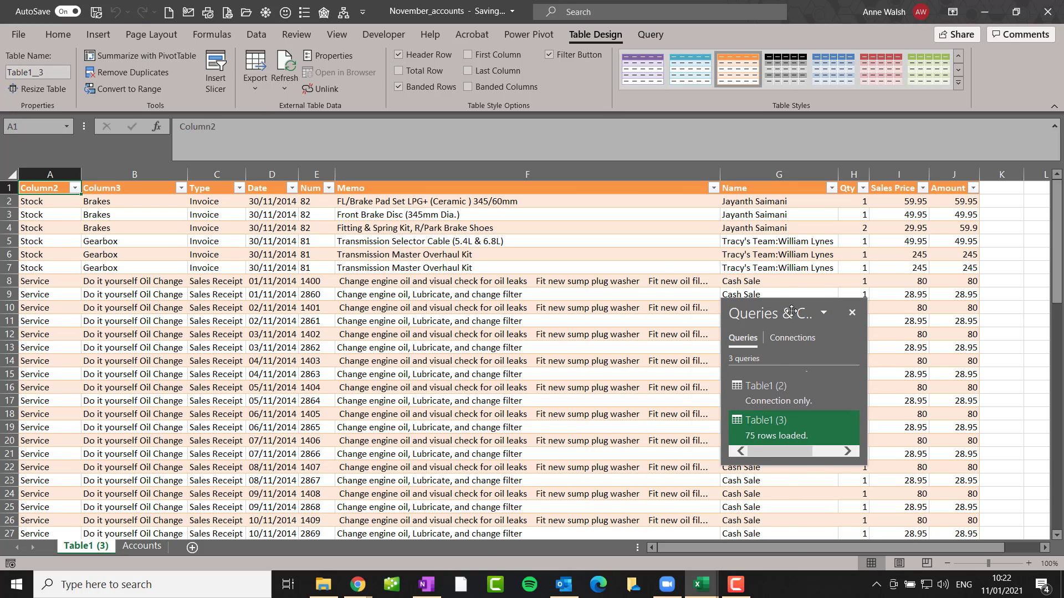
Select all values in the loaded table's Amount column and check their sum.
left_click_drag(793, 311, 531, 276)
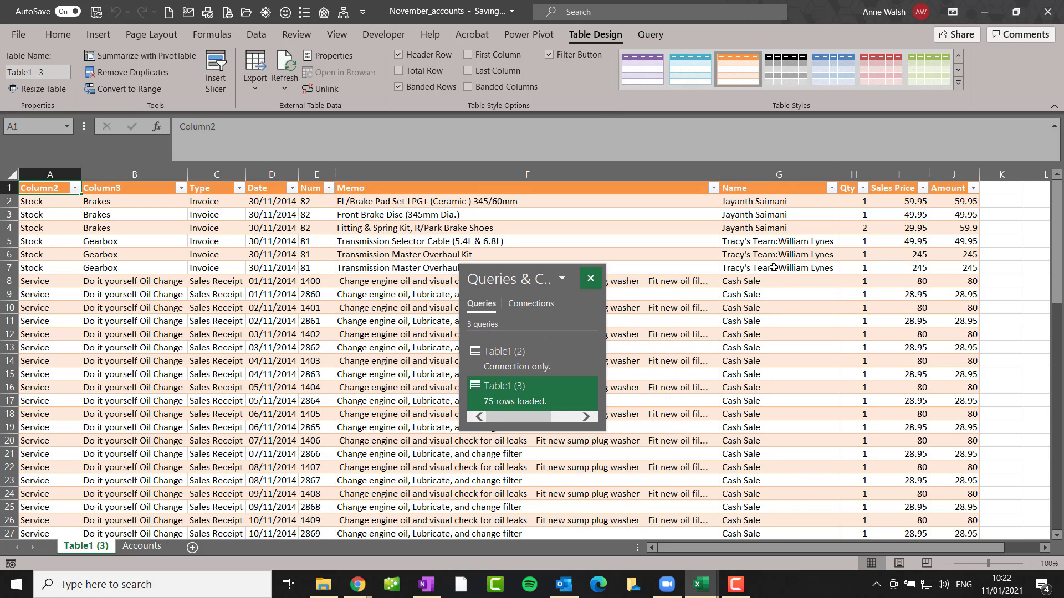
left_click(959, 202)
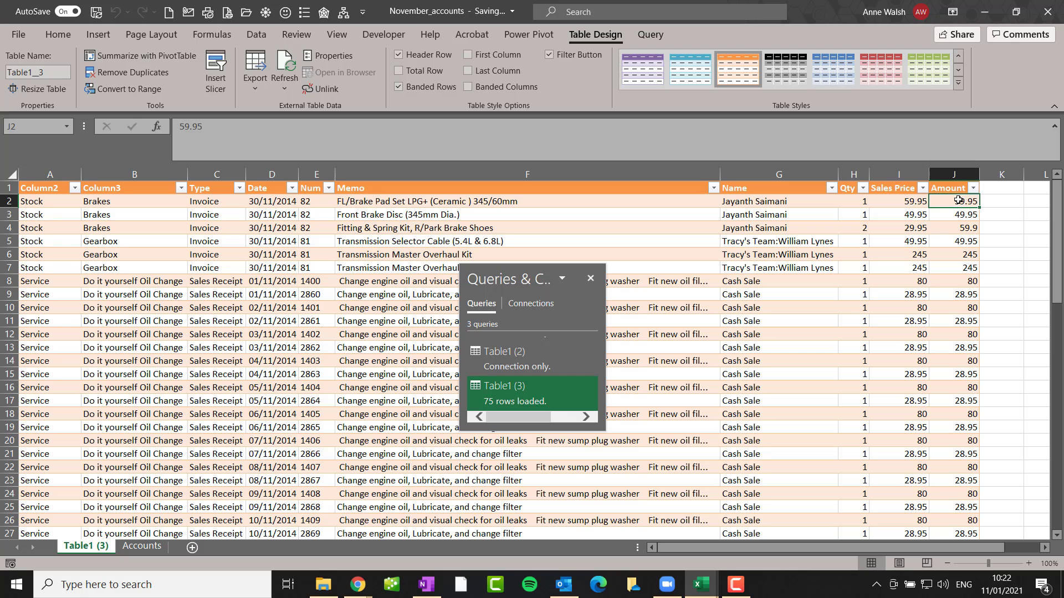
key("ctrl+shift+Down")
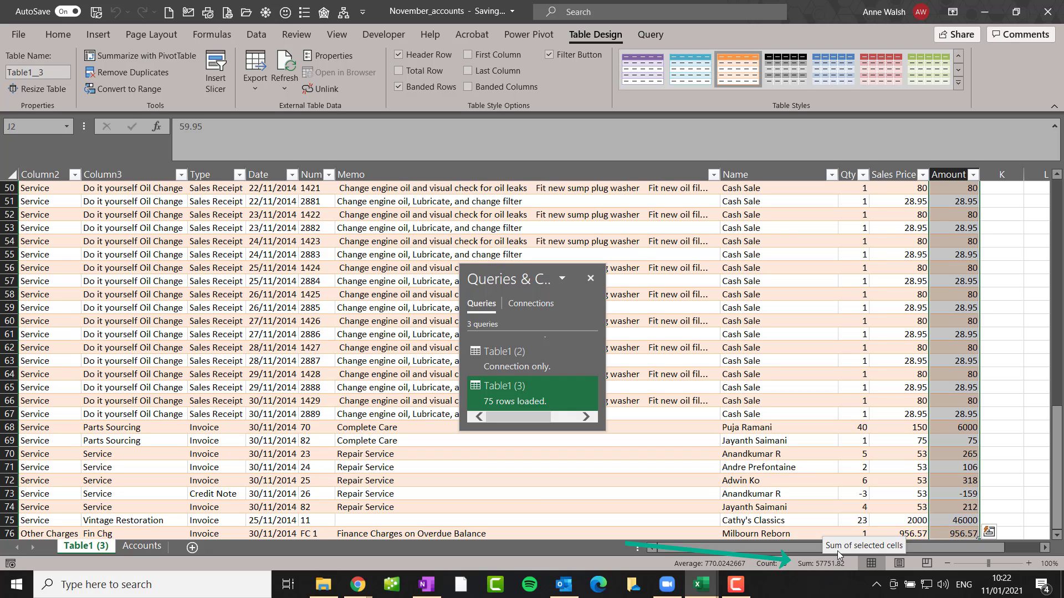
Close the Queries & Connections pane and return to the first rows of the loaded table.
left_click(591, 278)
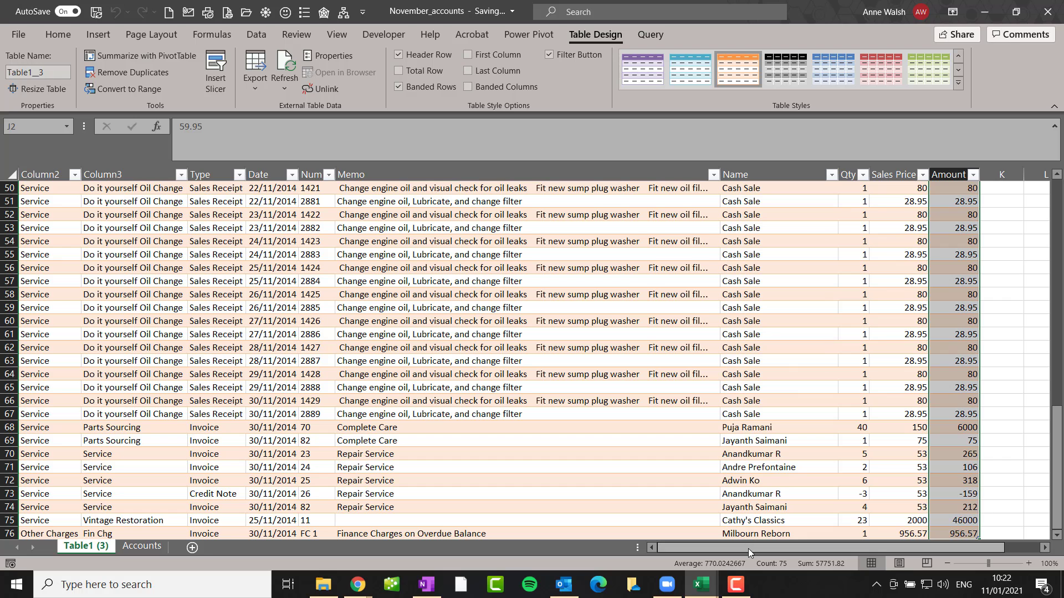
scroll(746, 407, "up", 11)
scroll(746, 408, "up", 5)
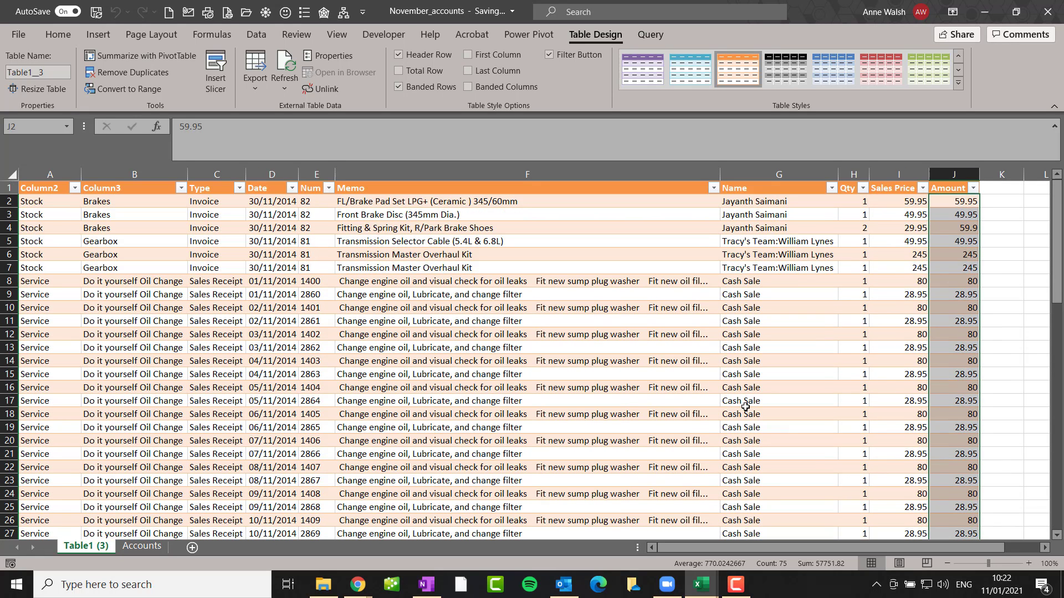